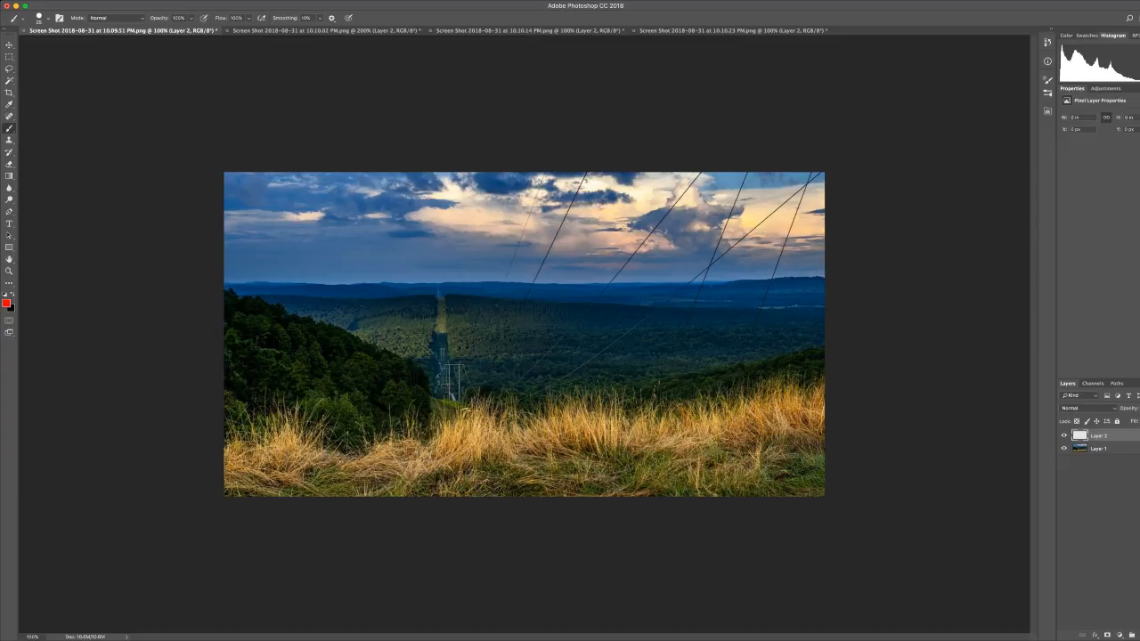
Step: Paint red brush strokes across the clouds, down the power-line clearing and along the foreground grass of the landscape photo
drag(321, 221, 639, 212)
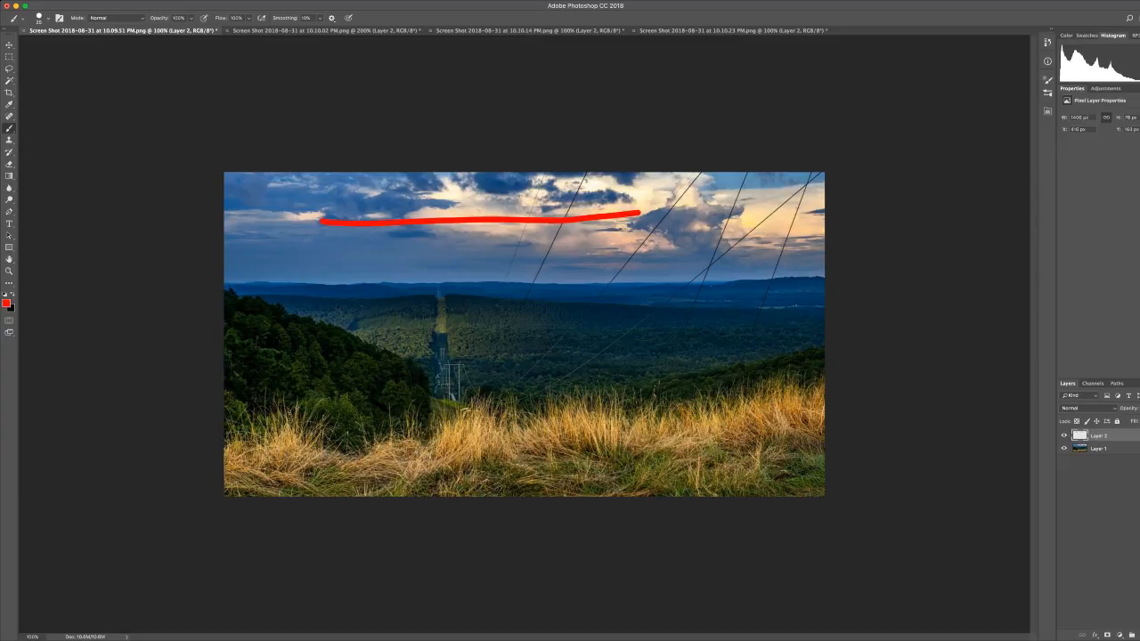
mouse_move(444, 390)
mouse_down()
mouse_move(450, 324)
mouse_move(436, 286)
mouse_up()
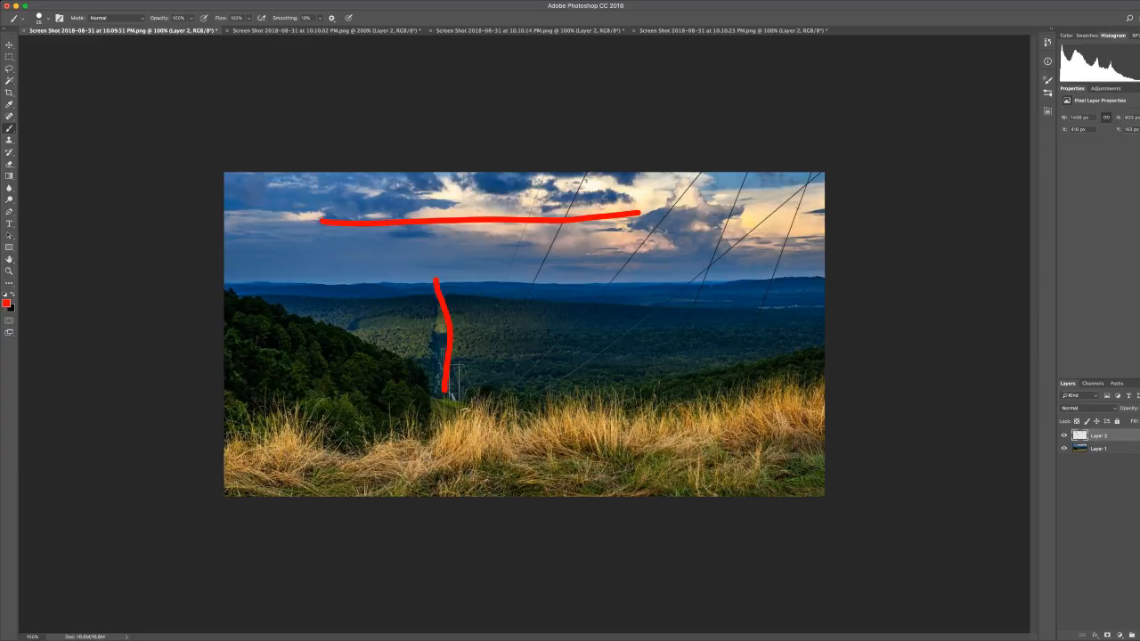
mouse_move(415, 477)
mouse_down()
mouse_move(507, 451)
mouse_move(667, 468)
mouse_move(770, 448)
mouse_up()
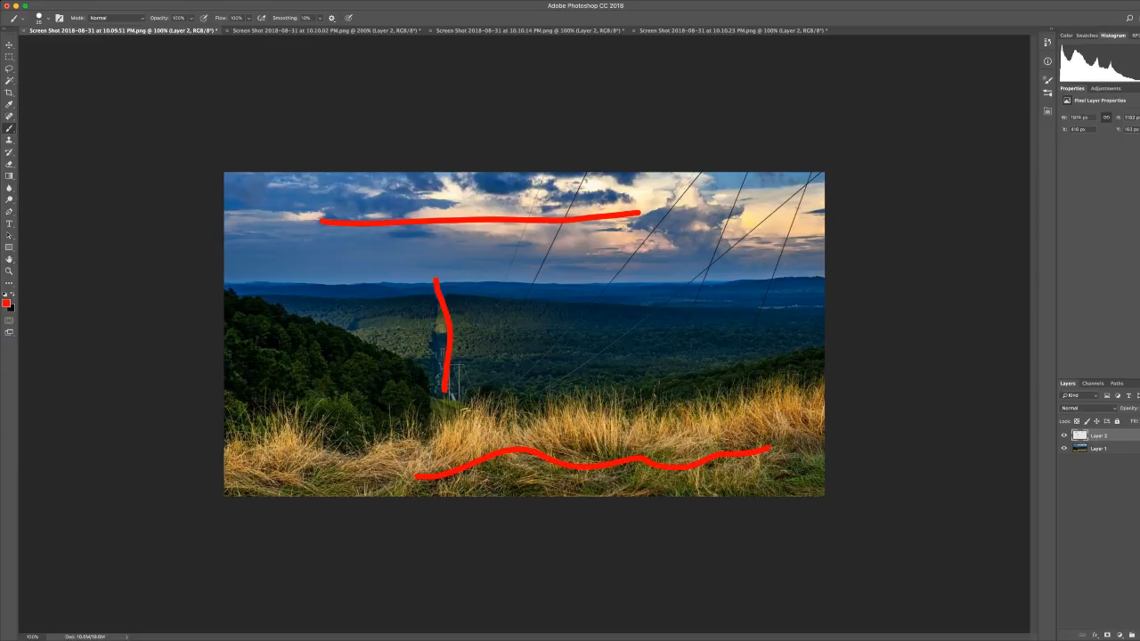
Step: Undo the three red strokes on the sky, clearing and grass
key(ctrl+alt+z)
key(ctrl+alt+z)
key(ctrl+alt+z)
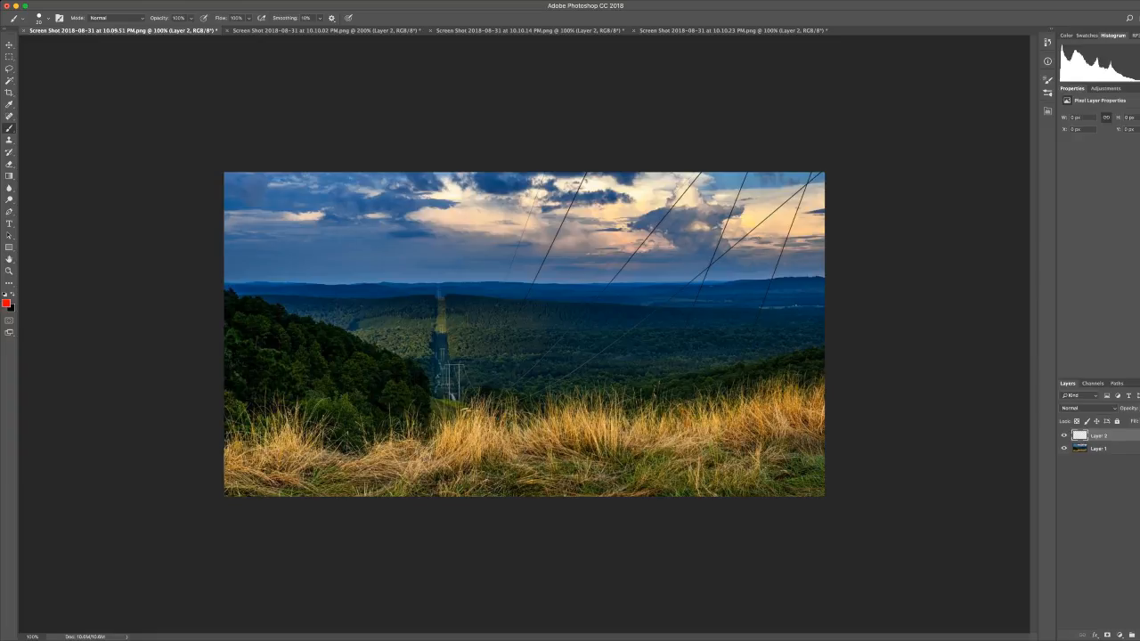
Step: Circle the foreground grass and draw a line across the valley in red, and undo both strokes
mouse_move(254, 410)
mouse_down()
mouse_move(763, 376)
mouse_move(823, 429)
mouse_move(779, 476)
mouse_move(576, 495)
mouse_move(238, 495)
mouse_move(226, 485)
mouse_move(267, 408)
mouse_up()
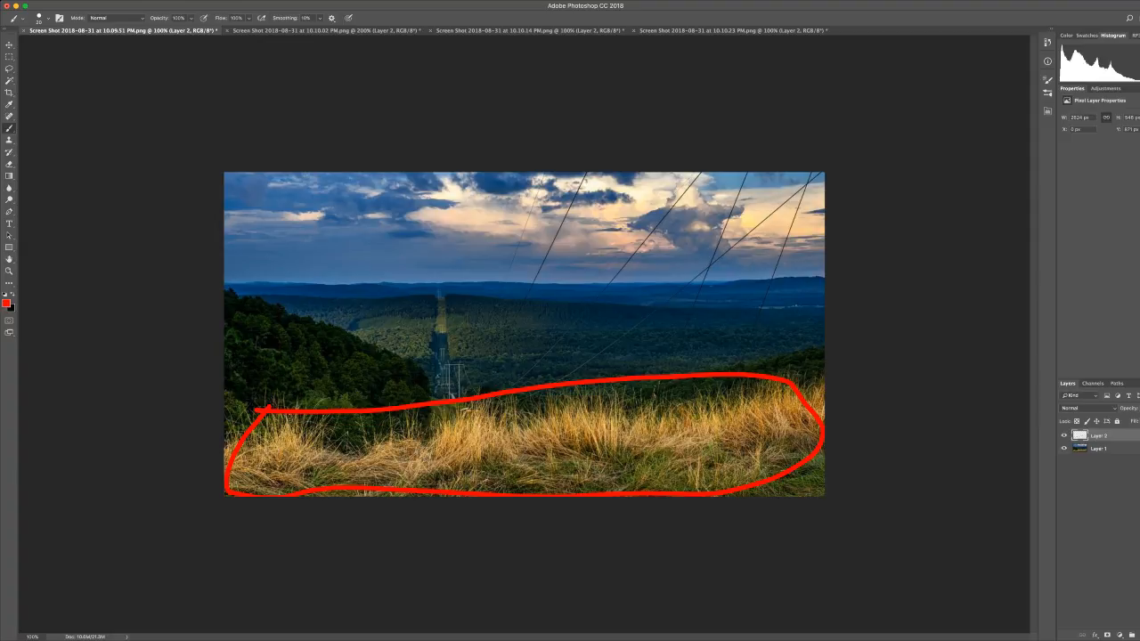
mouse_move(379, 306)
mouse_down()
mouse_move(410, 317)
mouse_move(747, 308)
mouse_up()
key(super+z)
key(super+z)
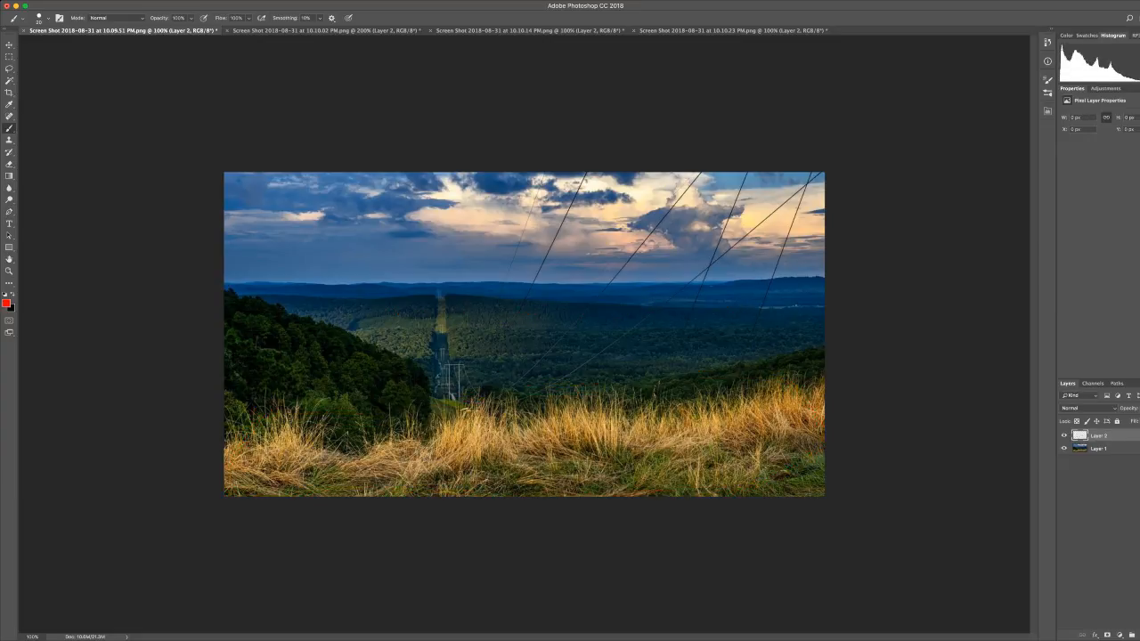
Step: Mark the grass, the power-line clearing and the valley with red strokes, and circle the bright clouds in the sky
mouse_move(452, 437)
mouse_down()
mouse_move(625, 420)
mouse_move(746, 427)
mouse_up()
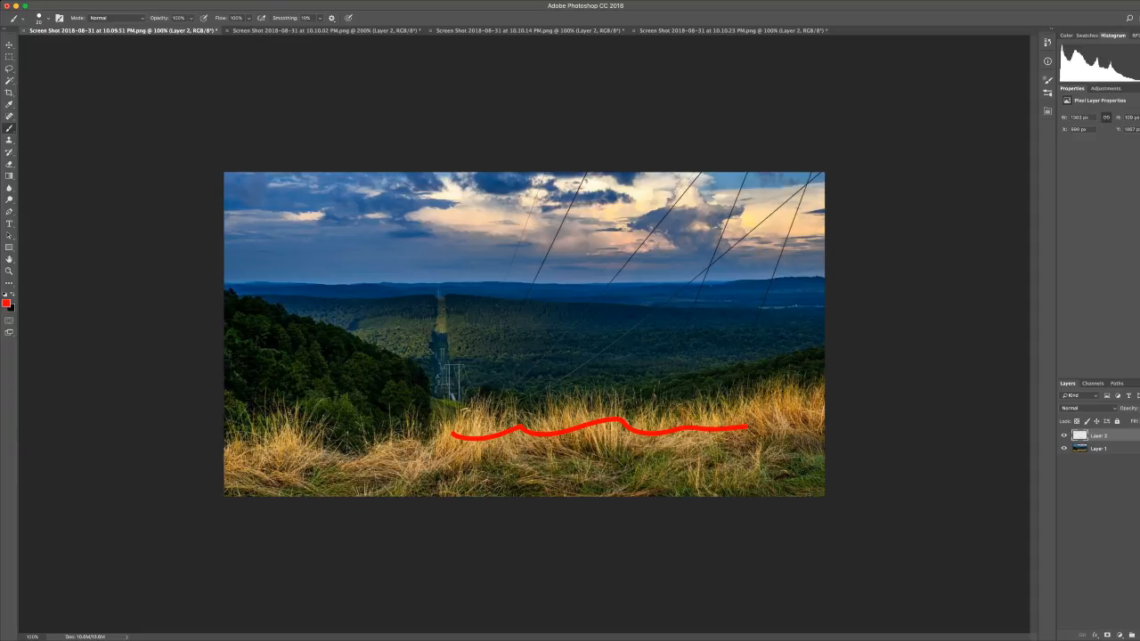
mouse_move(503, 421)
mouse_down()
mouse_move(541, 411)
mouse_move(761, 421)
mouse_up()
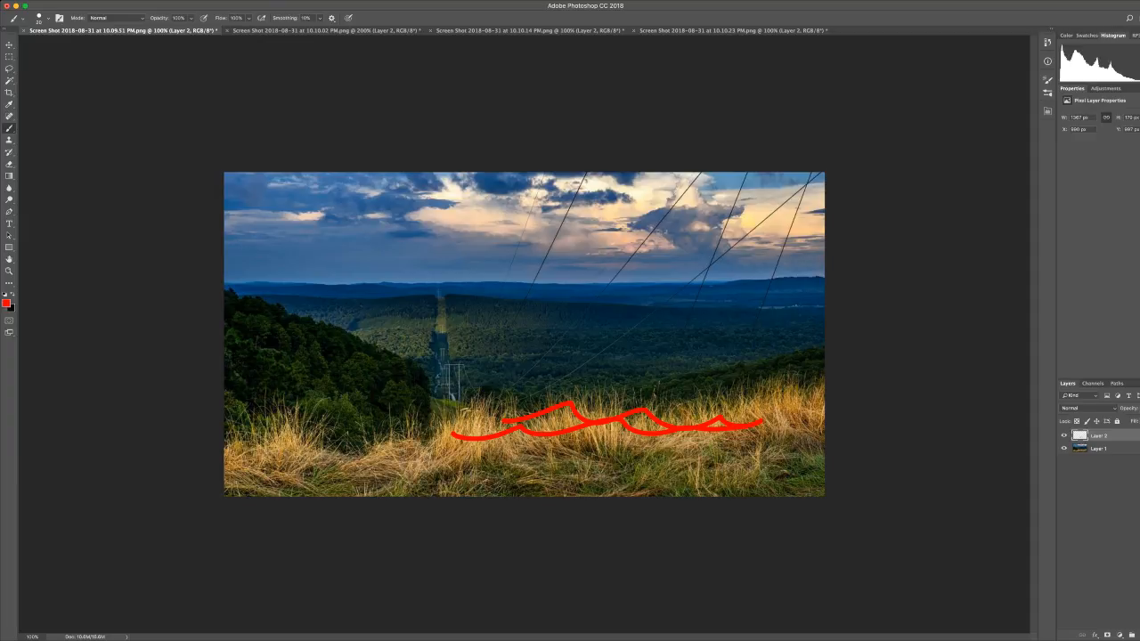
drag(438, 376, 439, 283)
mouse_move(364, 252)
mouse_down()
mouse_move(711, 259)
mouse_move(770, 184)
mouse_move(424, 184)
mouse_move(370, 204)
mouse_move(369, 258)
mouse_up()
drag(343, 334, 727, 335)
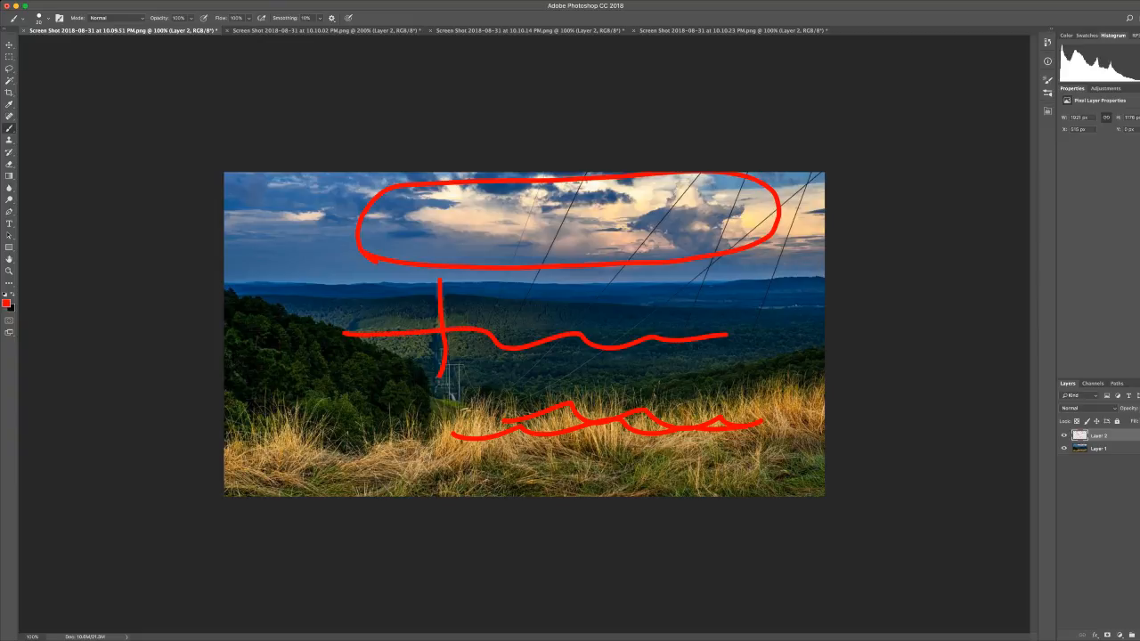
mouse_move(446, 316)
mouse_down()
mouse_move(445, 285)
mouse_move(436, 376)
mouse_up()
drag(475, 229, 524, 230)
Step: Undo all the red marks on the landscape's grass, clearing, valley and sky
key(super+alt+z)
key(super+alt+z)
key(super+alt+z)
key(super+alt+z)
key(super+alt+z)
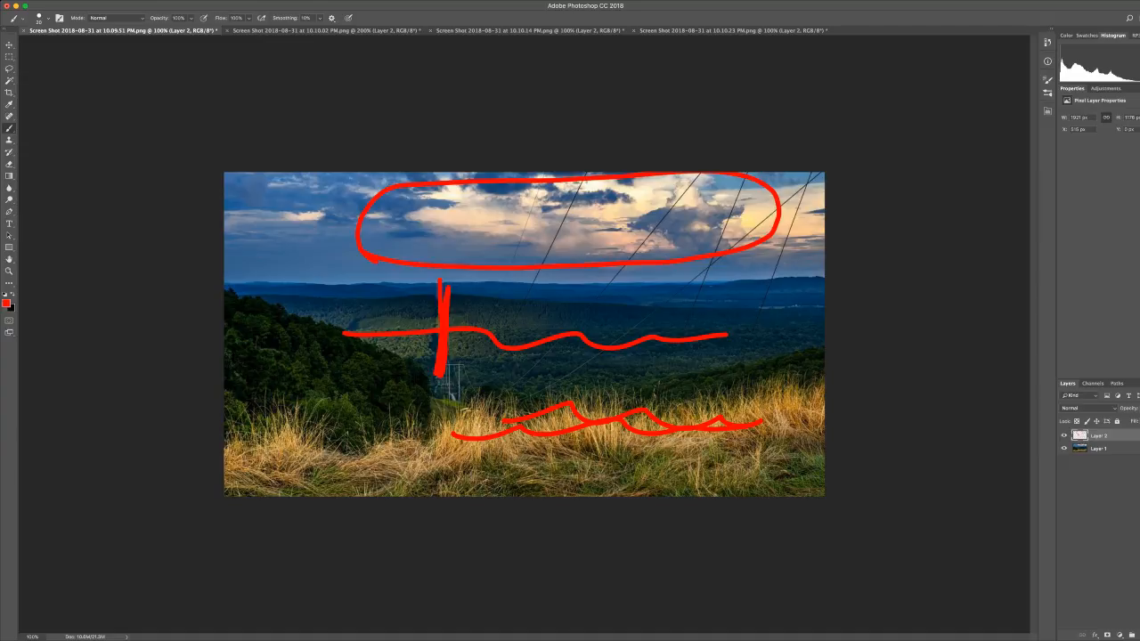
key(super+alt+z)
key(super+alt+z)
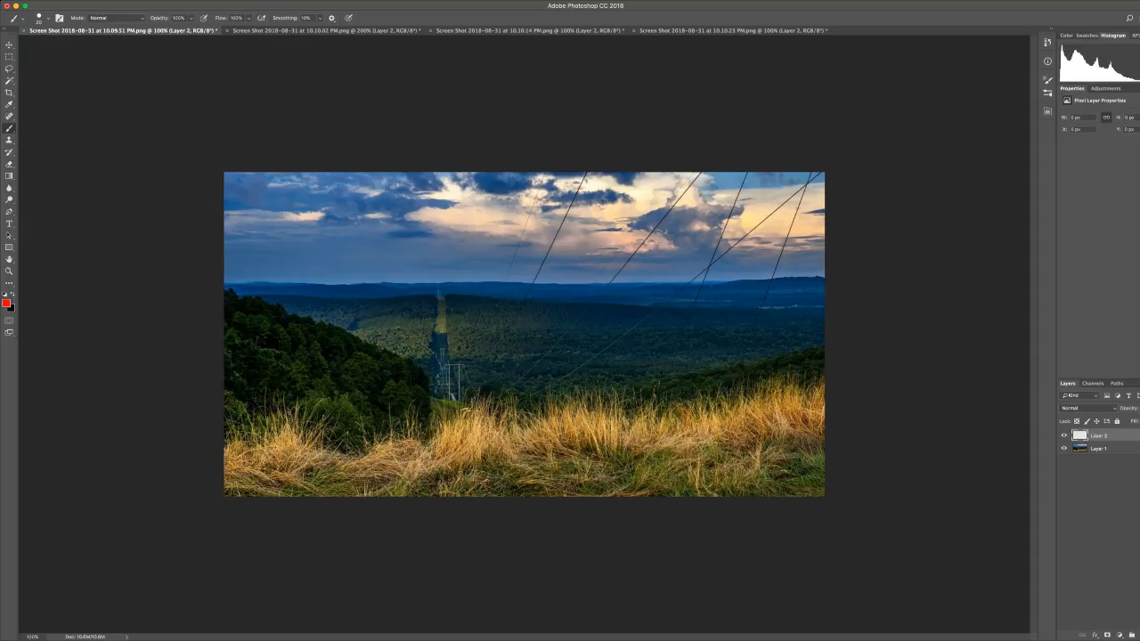
Step: Trace the power lines crossing the sky and reaching into the valley with red brush strokes
drag(584, 175, 545, 266)
drag(702, 174, 629, 267)
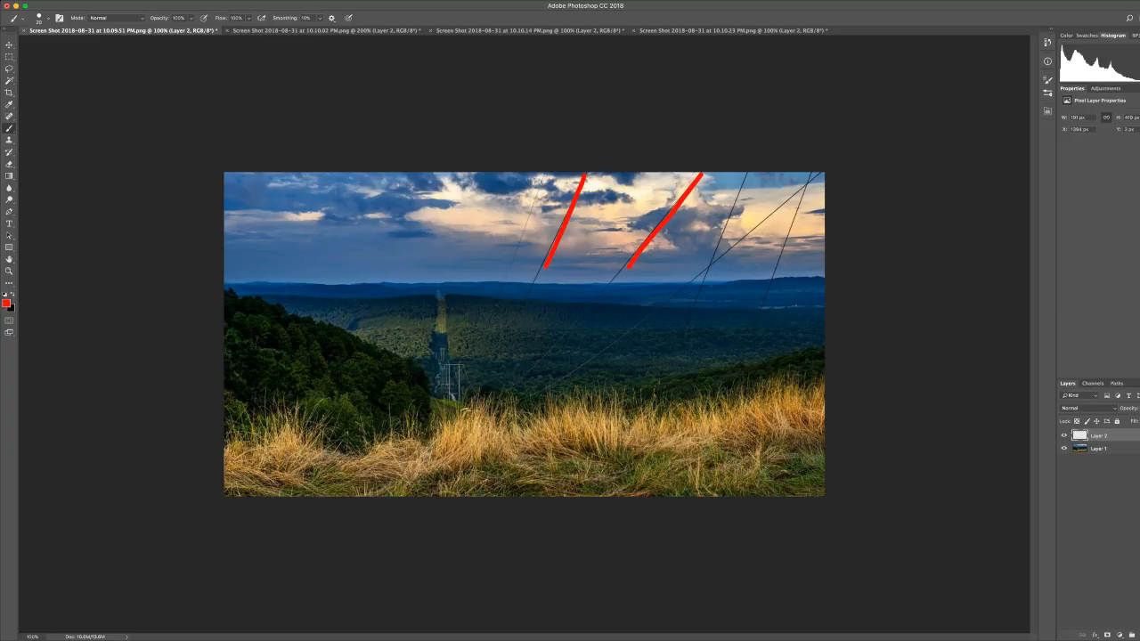
drag(744, 172, 702, 270)
drag(806, 185, 718, 263)
drag(806, 184, 752, 315)
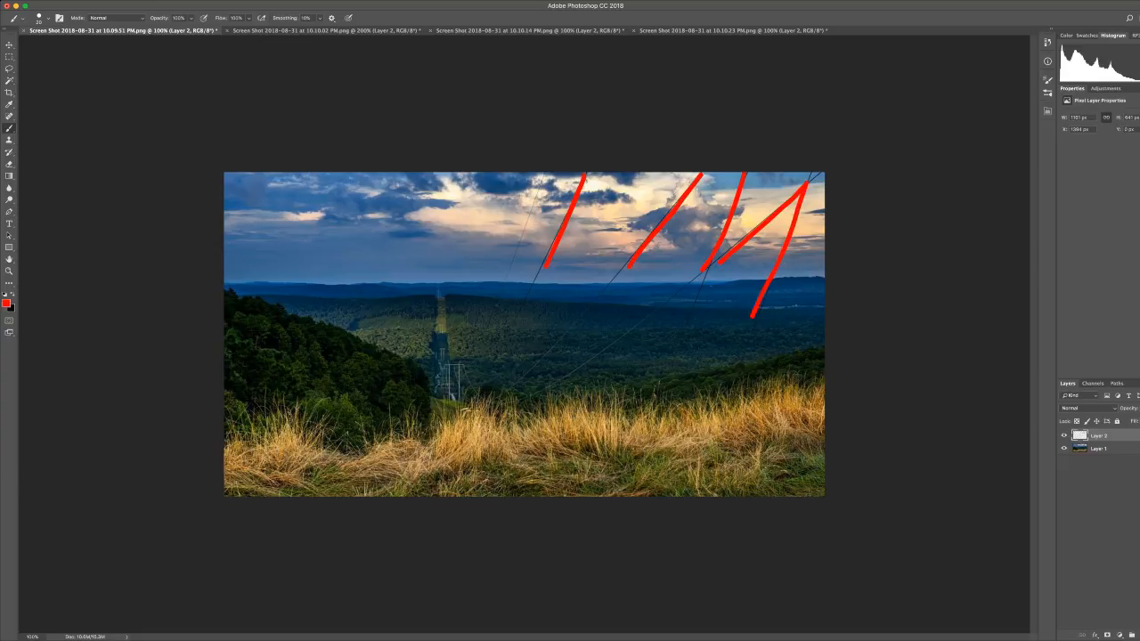
drag(700, 274, 629, 333)
drag(627, 265, 559, 336)
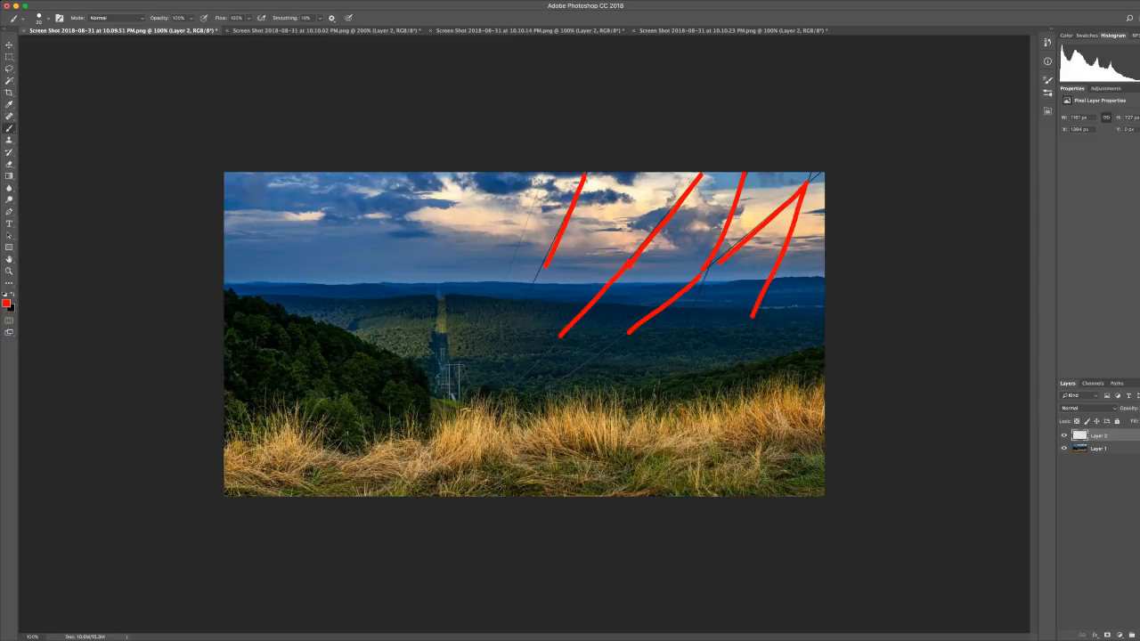
drag(545, 174, 505, 278)
Step: Outline the foreground grass in red with a wavy line through it, and undo these strokes while keeping the power-line marks
mouse_move(249, 416)
mouse_down()
mouse_move(322, 421)
mouse_move(541, 378)
mouse_move(726, 369)
mouse_move(758, 495)
mouse_up()
mouse_move(401, 496)
mouse_down()
mouse_move(261, 479)
mouse_move(281, 416)
mouse_up()
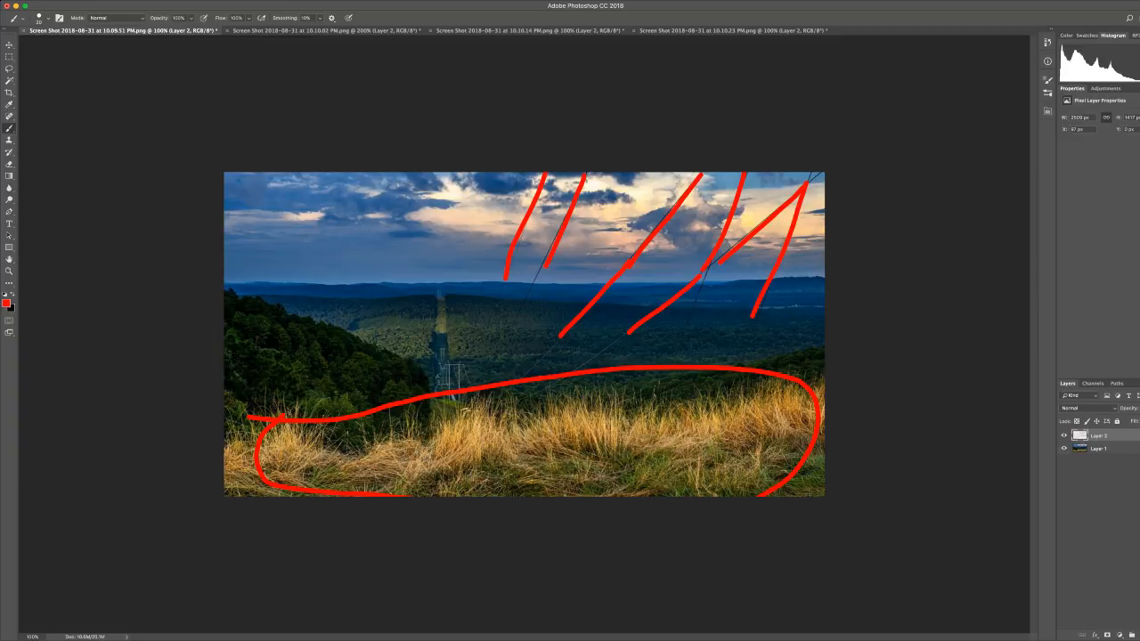
mouse_move(381, 452)
mouse_down()
mouse_move(582, 423)
mouse_move(710, 437)
mouse_move(764, 431)
mouse_up()
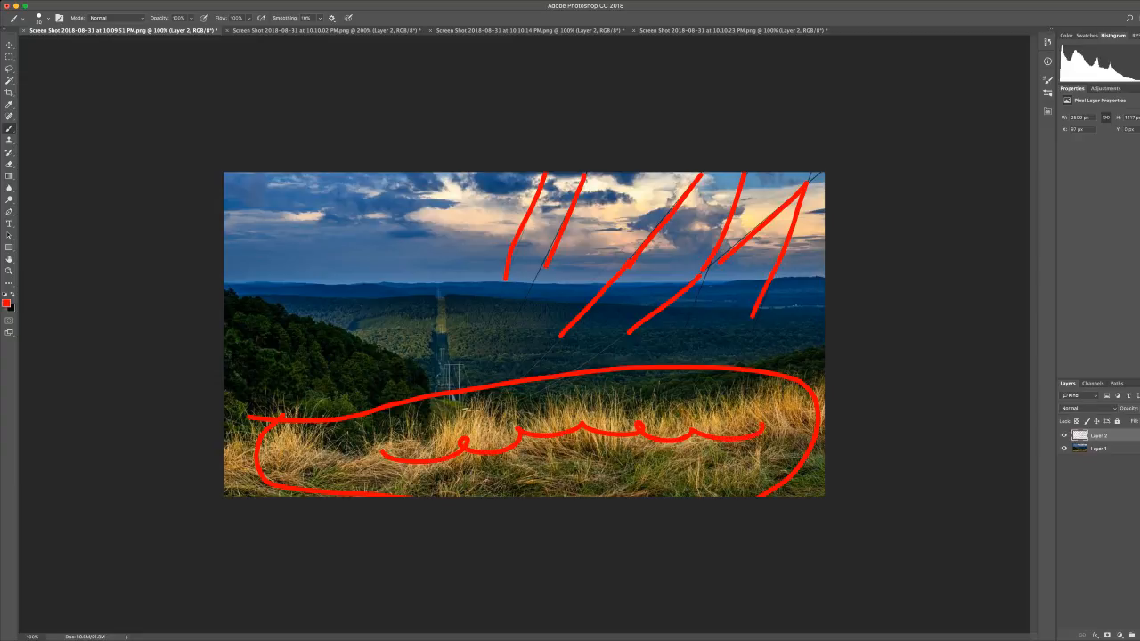
key(super+z)
key(super+alt+z)
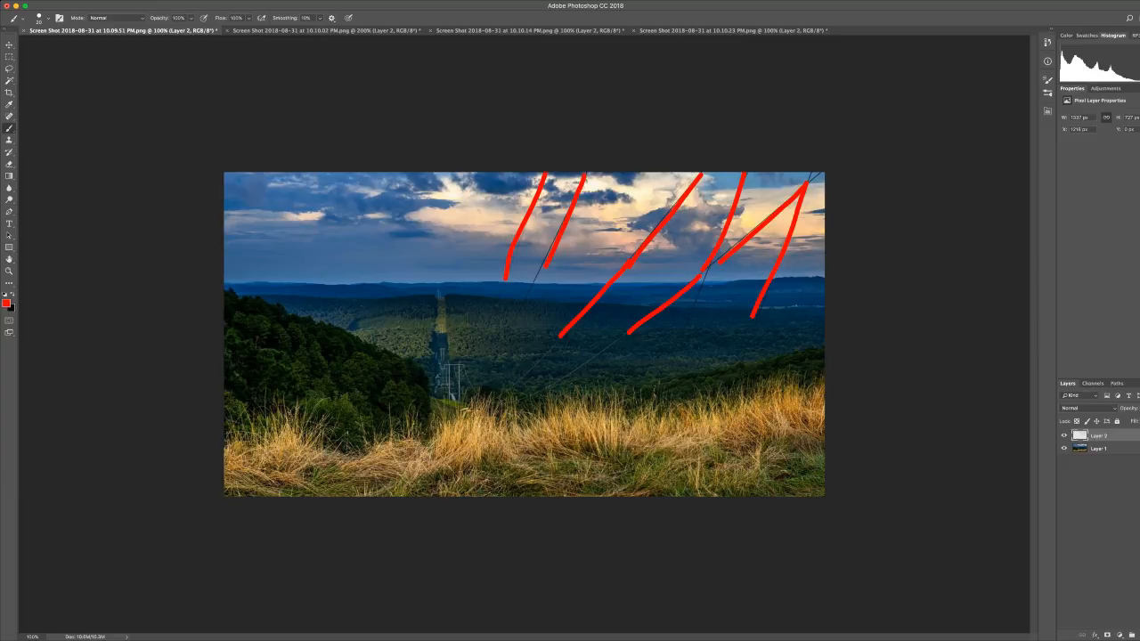
Step: Draw a winding red stroke through the foreground grass, and switch to the garden image Screen Shot 2018-08-31 at 10.10.02 PM.png
mouse_move(436, 447)
mouse_down()
mouse_move(662, 437)
mouse_move(788, 460)
mouse_move(756, 434)
mouse_move(653, 467)
mouse_move(286, 470)
mouse_up()
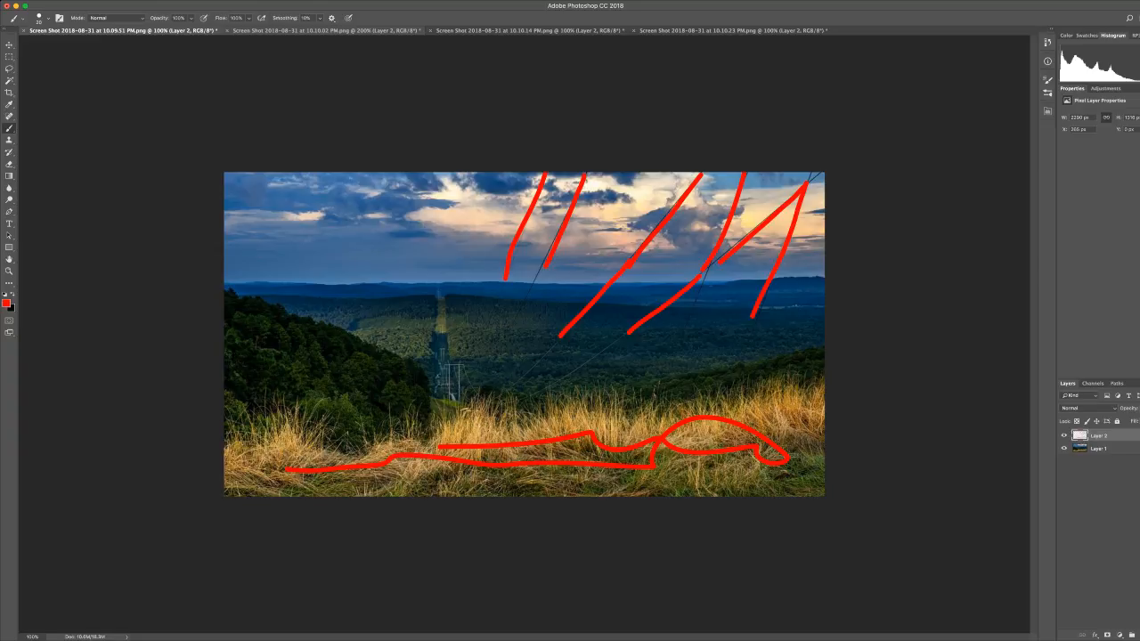
click(326, 30)
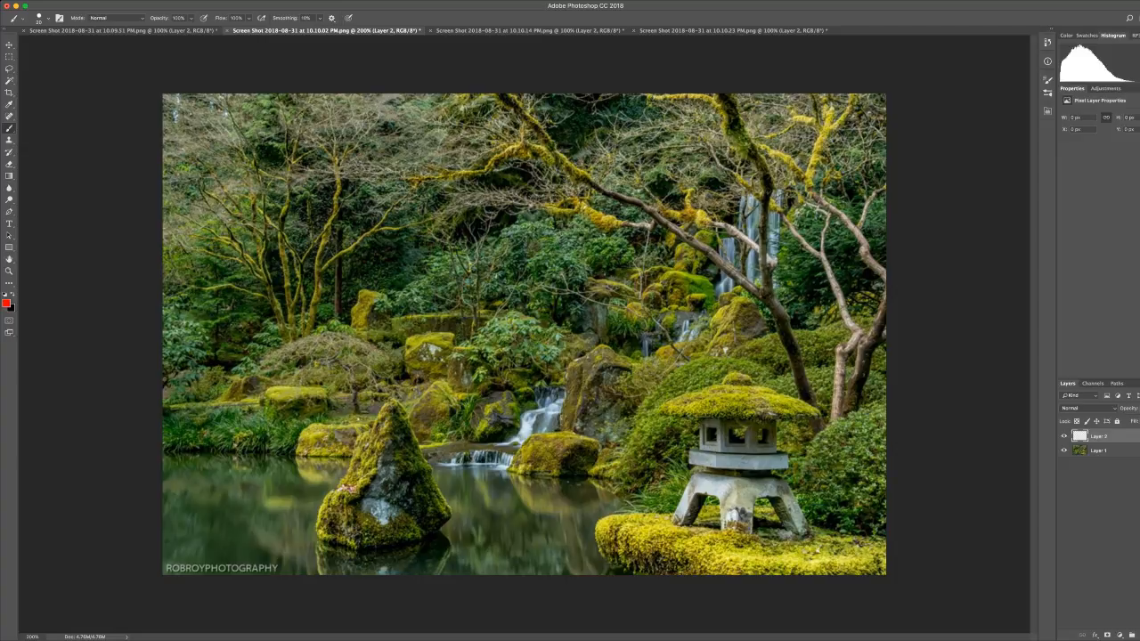
Step: Mark the waterfall's course down the garden with red dashes and circle the pond with the pointed rock
mouse_move(758, 202)
mouse_down()
mouse_move(754, 262)
mouse_move(727, 262)
mouse_move(688, 328)
mouse_move(578, 359)
mouse_move(491, 445)
mouse_move(484, 458)
mouse_move(550, 503)
mouse_move(521, 549)
mouse_move(415, 572)
mouse_move(315, 572)
mouse_move(163, 538)
mouse_move(171, 476)
mouse_move(202, 459)
mouse_move(360, 459)
mouse_up()
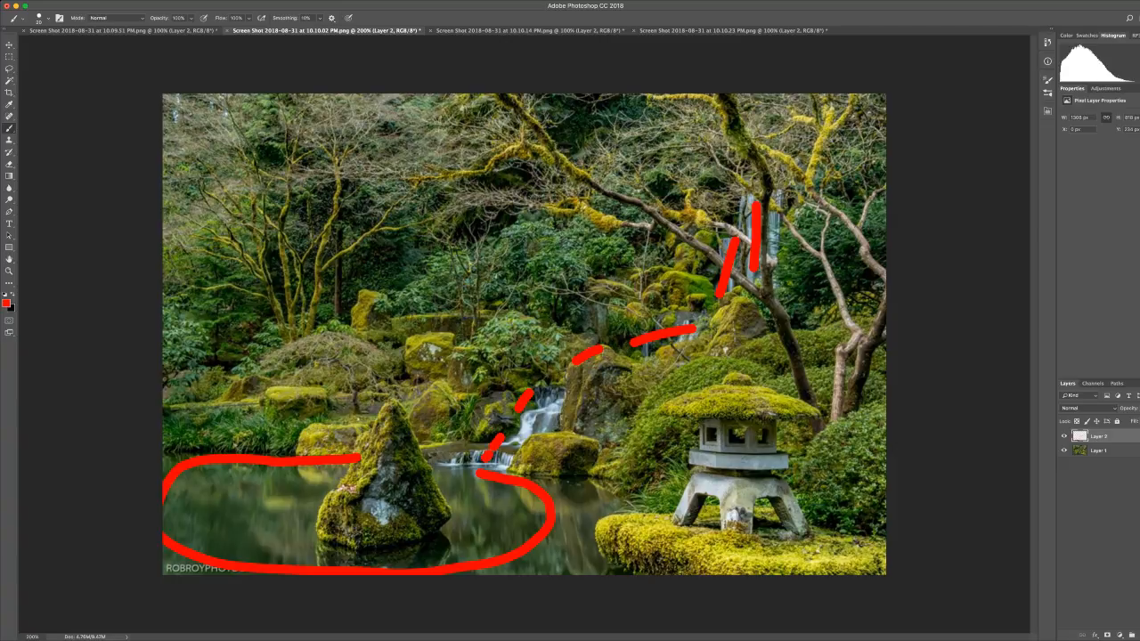
drag(478, 472, 456, 462)
Step: Mark the lantern's mossy roof, the moss beneath it and the mossy rocks around the water with short red strokes
drag(687, 397, 775, 397)
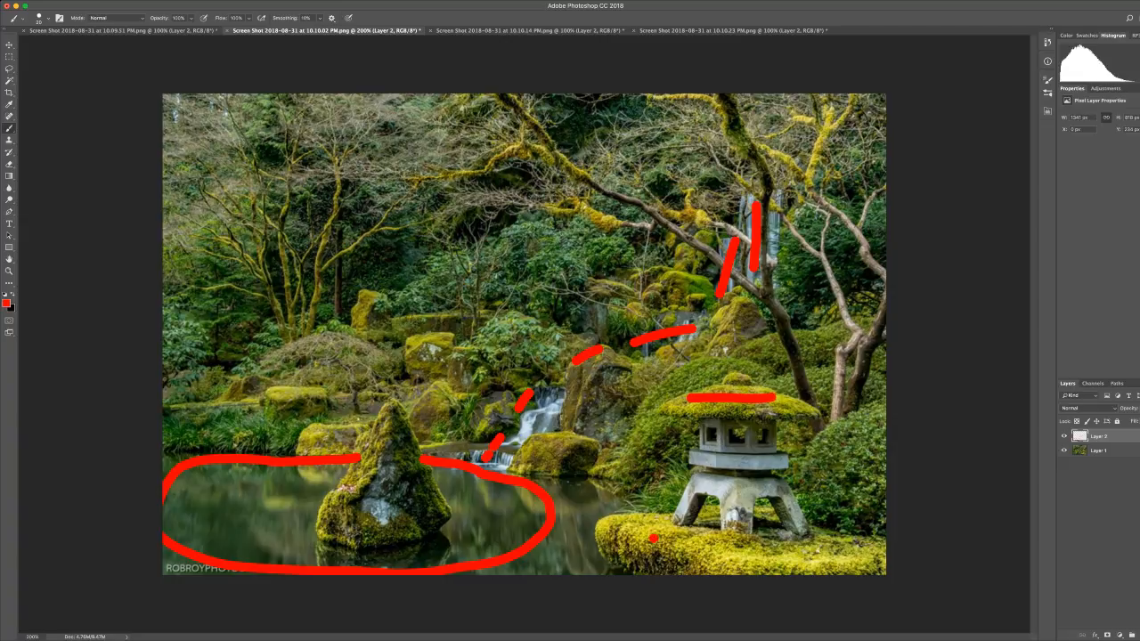
drag(650, 537, 798, 550)
drag(544, 452, 584, 451)
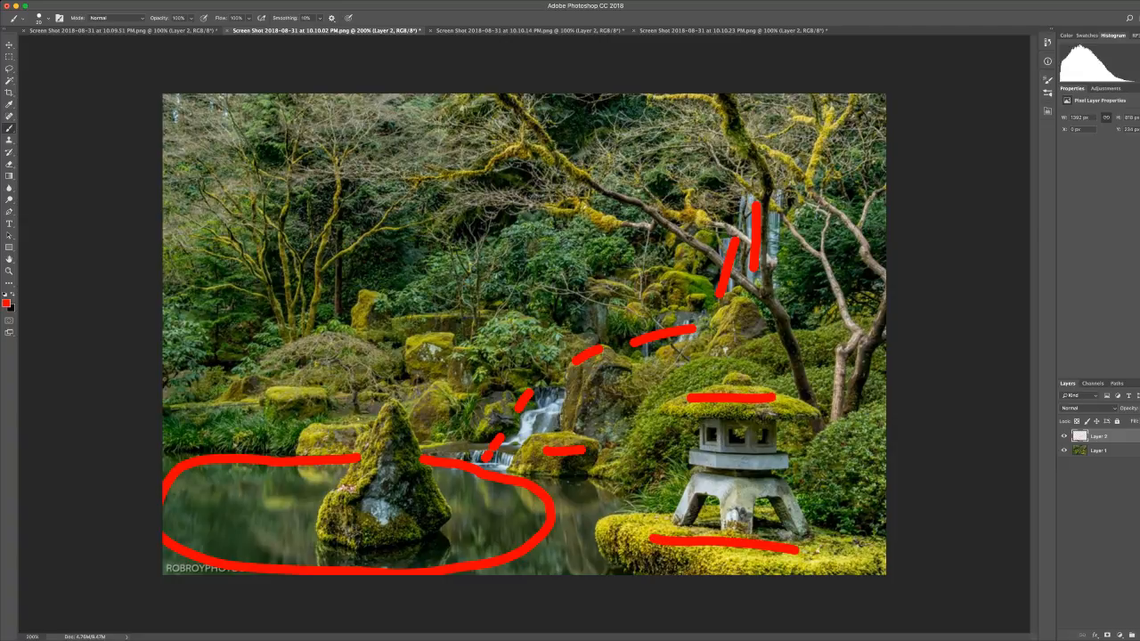
drag(421, 342, 458, 341)
drag(273, 397, 318, 393)
drag(307, 436, 366, 430)
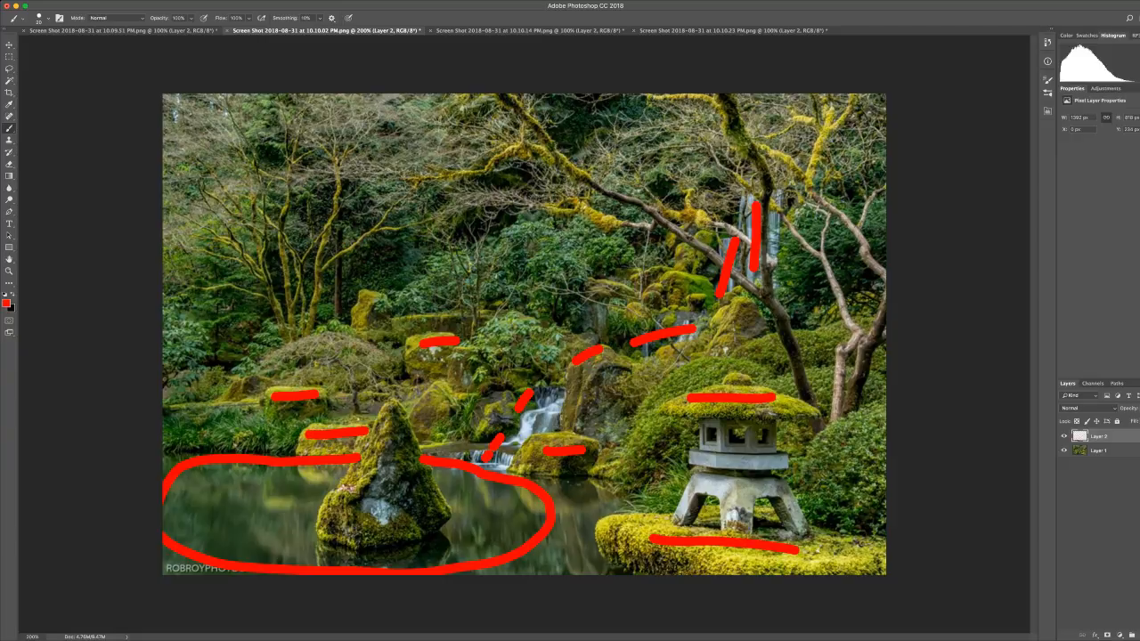
drag(438, 382, 454, 406)
Step: Mark the mossy central branches and the yellow-green tree trunks on the image's left side with short red strokes
drag(583, 203, 619, 224)
drag(535, 150, 570, 166)
drag(337, 190, 329, 221)
drag(319, 276, 311, 302)
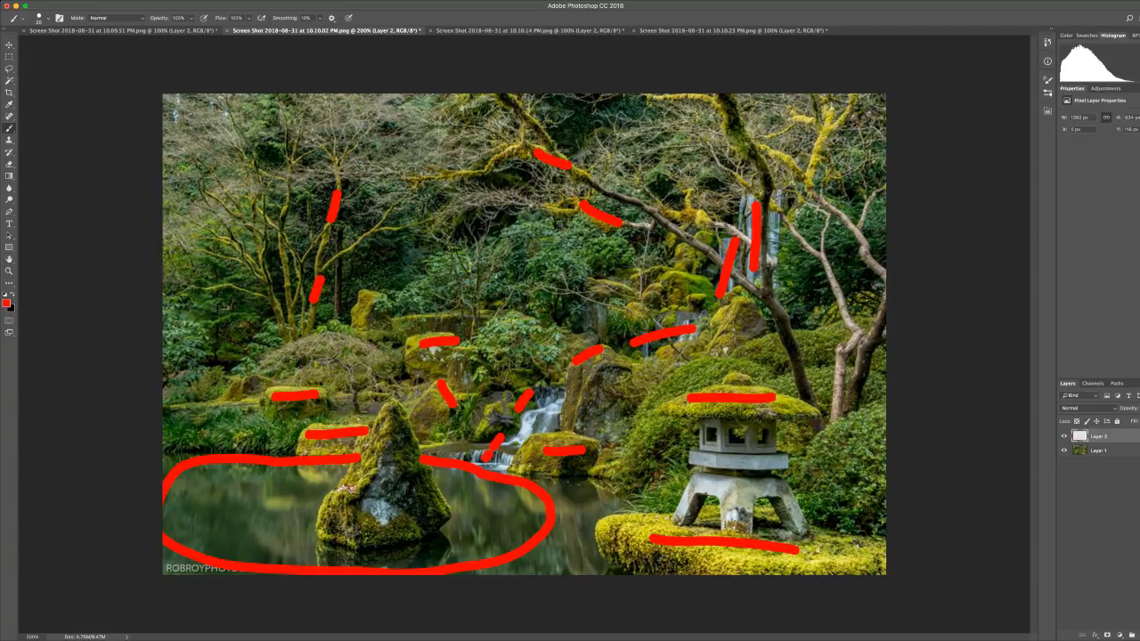
Step: Undo all the red marks on the garden's waterfall, pond, lantern, rocks and branches
key(super+alt+z)
key(super+alt+z)
key(super+alt+z)
key(super+alt+z)
key(super+alt+z)
key(super+alt+z)
key(super+alt+z)
key(super+alt+z)
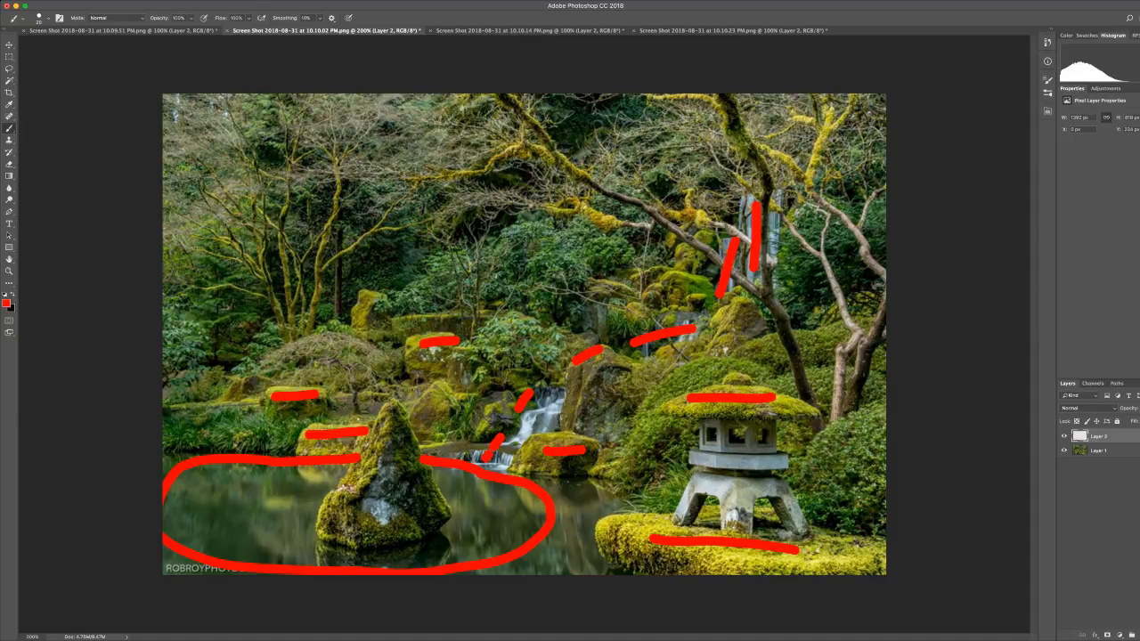
key(super+alt+z)
key(super+alt+z)
key(super+alt+z)
key(super+alt+z)
key(super+alt+z)
key(super+alt+z)
key(super+alt+z)
key(super+alt+z)
key(super+alt+z)
key(super+alt+z)
key(super+alt+z)
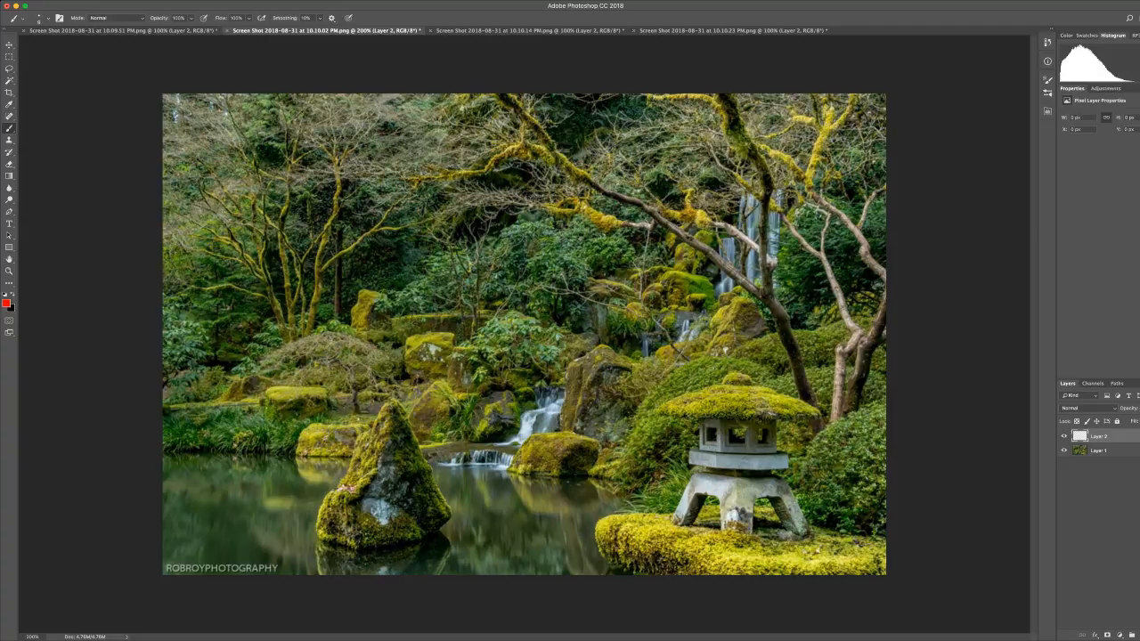
Step: With a thinner red brush, circle the dark shrubs beside the waterfall, two small mossy patches and the central bushes
mouse_move(842, 211)
mouse_down()
mouse_move(768, 261)
mouse_move(857, 210)
mouse_up()
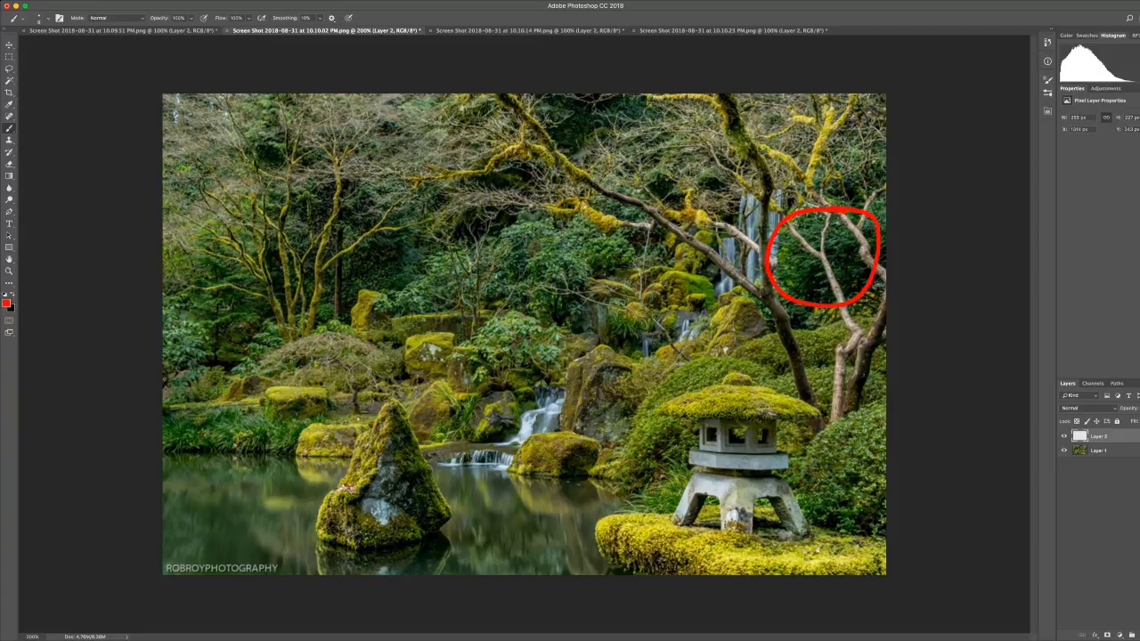
mouse_move(684, 282)
mouse_down()
mouse_move(721, 296)
mouse_move(691, 272)
mouse_up()
drag(634, 314, 638, 321)
mouse_move(604, 235)
mouse_down()
mouse_move(473, 269)
mouse_move(606, 282)
mouse_move(556, 223)
mouse_up()
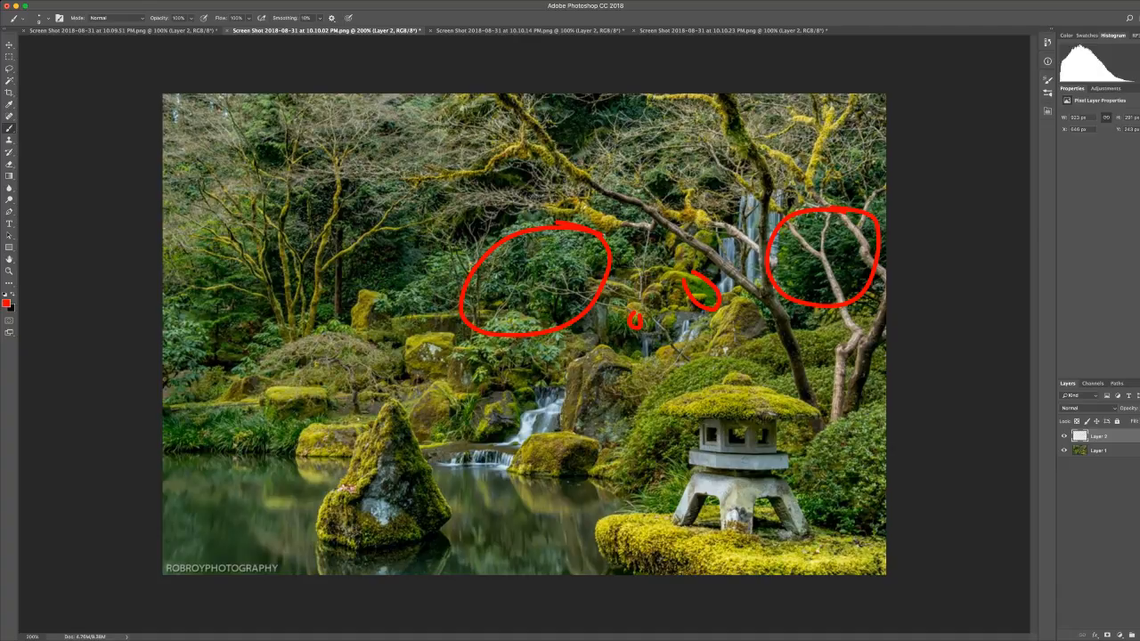
Step: Circle four mossy rocks near the water, and mark the upper branches and the tree group on the image's left side
mouse_move(520, 457)
mouse_down()
mouse_move(568, 470)
mouse_move(552, 437)
mouse_up()
mouse_move(446, 326)
mouse_down()
mouse_move(432, 367)
mouse_move(443, 326)
mouse_up()
drag(442, 383, 416, 412)
drag(303, 456, 324, 422)
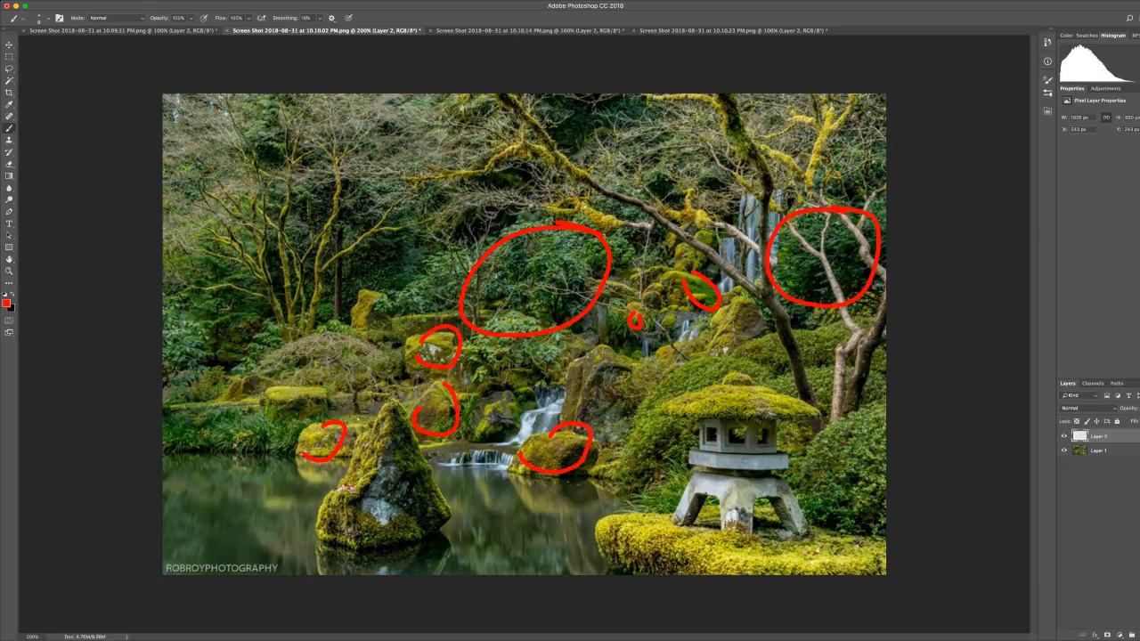
mouse_move(827, 110)
mouse_down()
mouse_move(819, 160)
mouse_move(794, 175)
mouse_move(768, 138)
mouse_move(692, 136)
mouse_move(606, 166)
mouse_move(485, 123)
mouse_up()
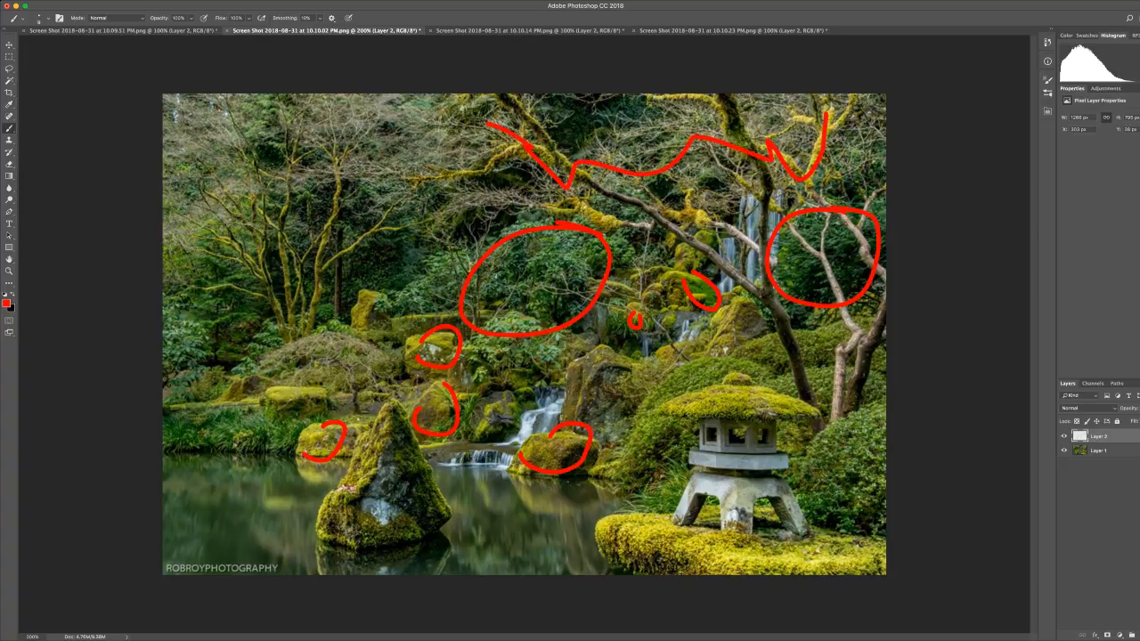
mouse_move(310, 180)
mouse_down()
mouse_move(224, 260)
mouse_move(383, 260)
mouse_move(325, 174)
mouse_up()
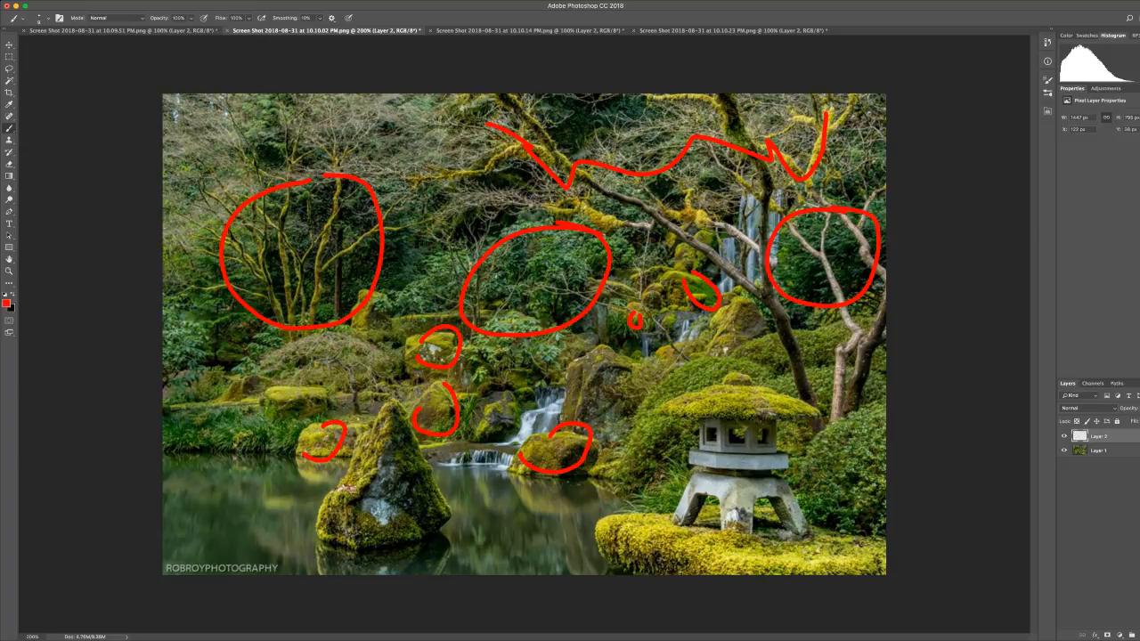
Step: Undo all the thin red circles and branch marks on the garden image
key(super+alt+z)
key(super+alt+z)
key(super+alt+z)
key(super+alt+z)
key(super+alt+z)
key(super+alt+z)
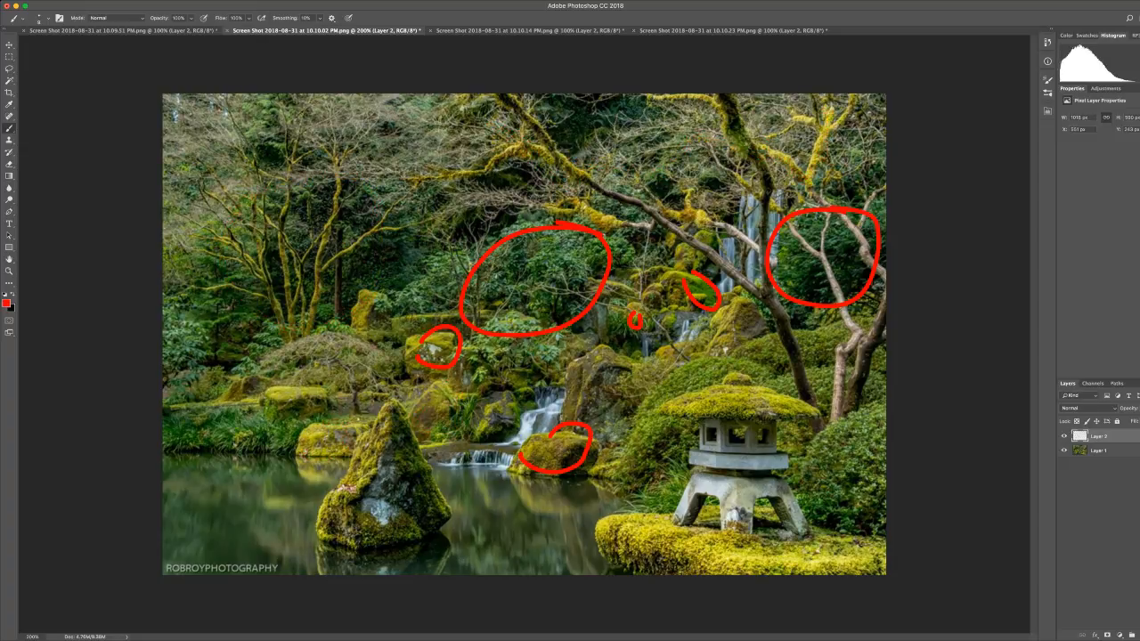
key(super+alt+z)
key(super+alt+z)
key(super+alt+z)
key(super+alt+z)
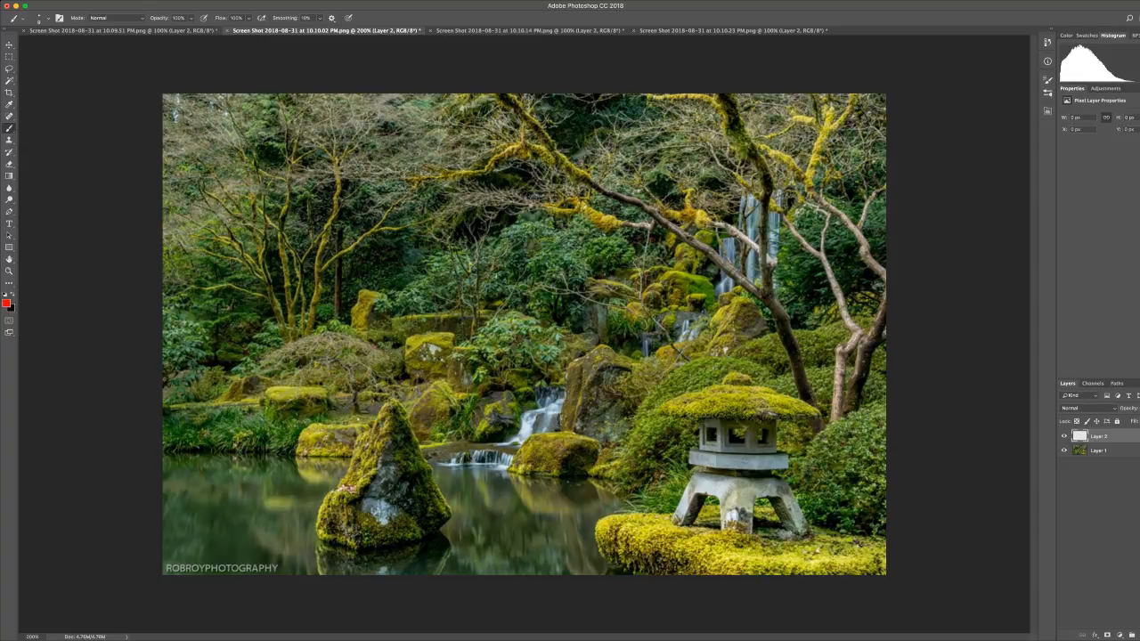
Step: Select Layer 1 and draw a large red outline around the pointed rock, central foliage, cascades and upper waterfall
click(1099, 450)
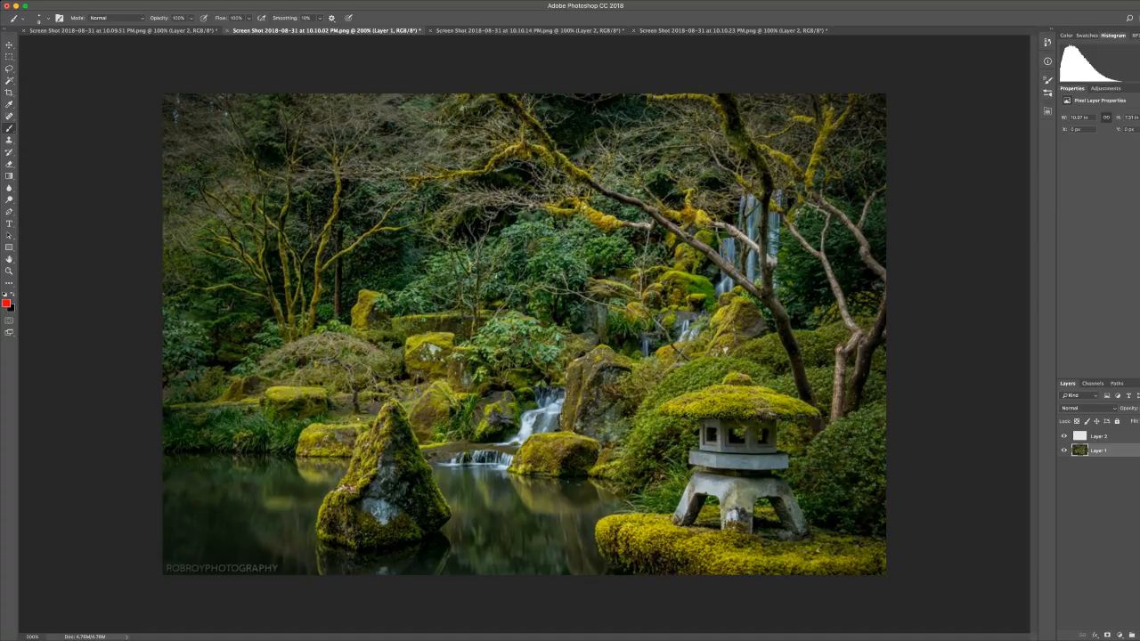
mouse_move(316, 417)
mouse_down()
mouse_move(308, 491)
mouse_move(330, 536)
mouse_move(463, 555)
mouse_move(581, 500)
mouse_move(660, 435)
mouse_move(705, 344)
mouse_move(749, 196)
mouse_move(677, 178)
mouse_move(541, 196)
mouse_move(410, 267)
mouse_move(332, 362)
mouse_move(303, 436)
mouse_up()
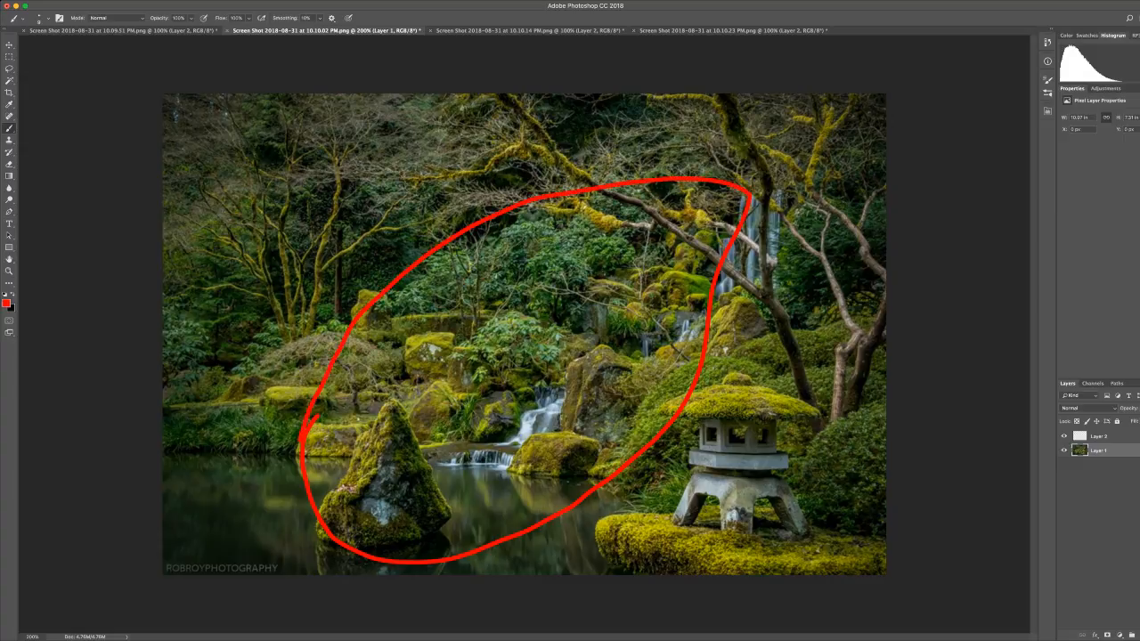
Step: Loop overlapping red circles over the central foliage and cascades, and undo all the red marks on the garden image
mouse_move(526, 276)
mouse_down()
mouse_move(561, 406)
mouse_move(597, 267)
mouse_move(455, 348)
mouse_move(542, 349)
mouse_move(526, 365)
mouse_up()
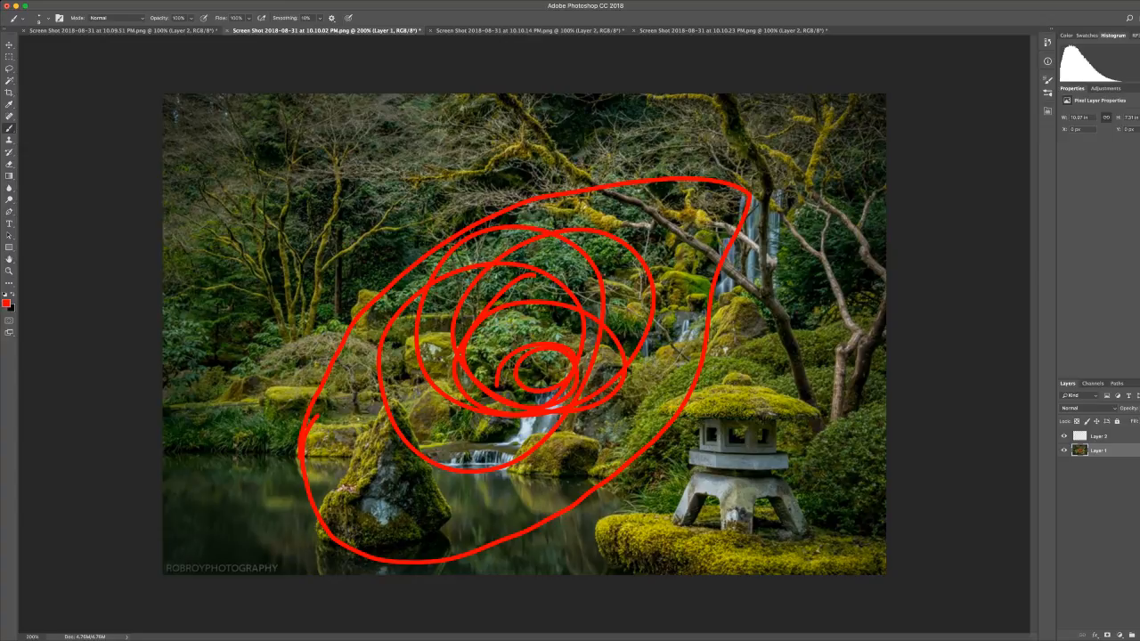
key(super+z)
key(super+alt+z)
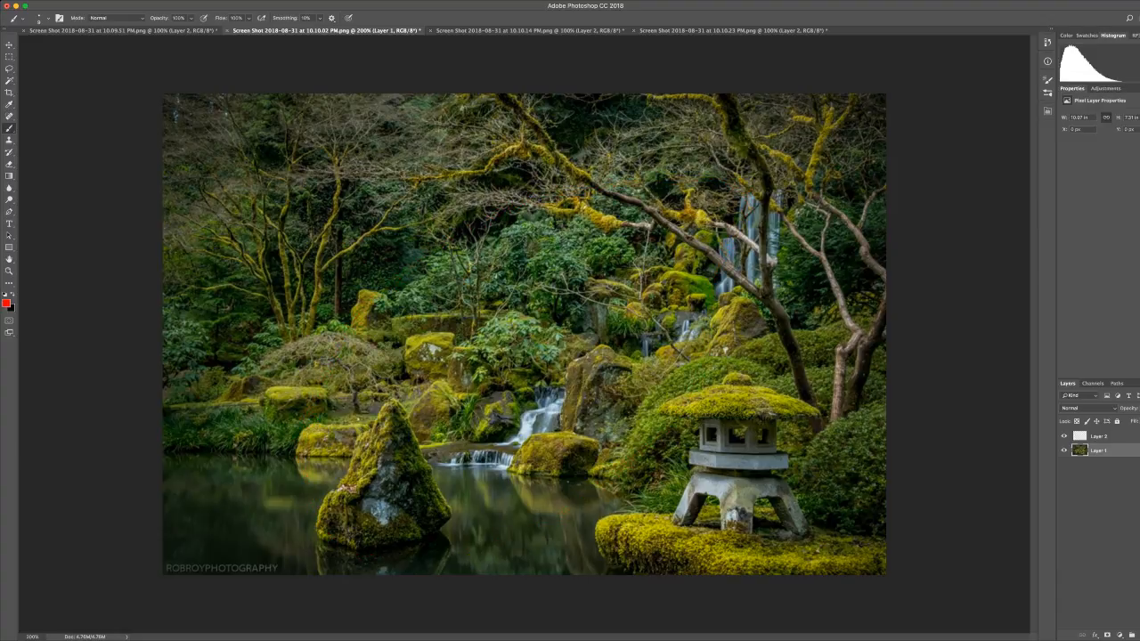
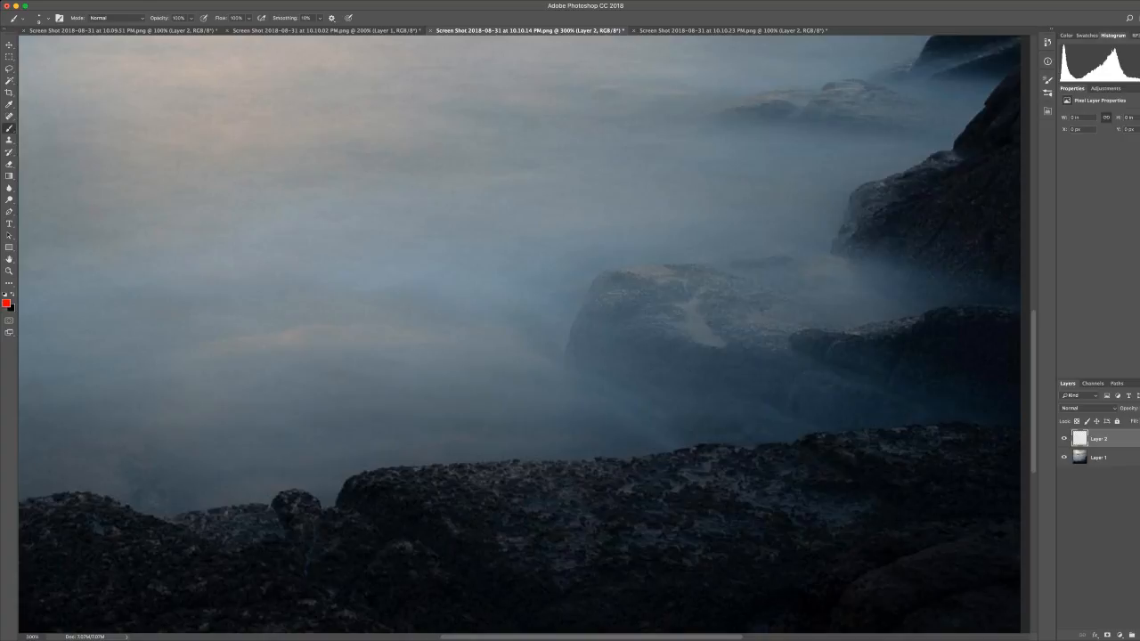
Step: On the seascape's Layer 2, brush wavy red strokes across the foreground rocks and down the rocks along the image's right edge
scroll(525, 334, up, 10)
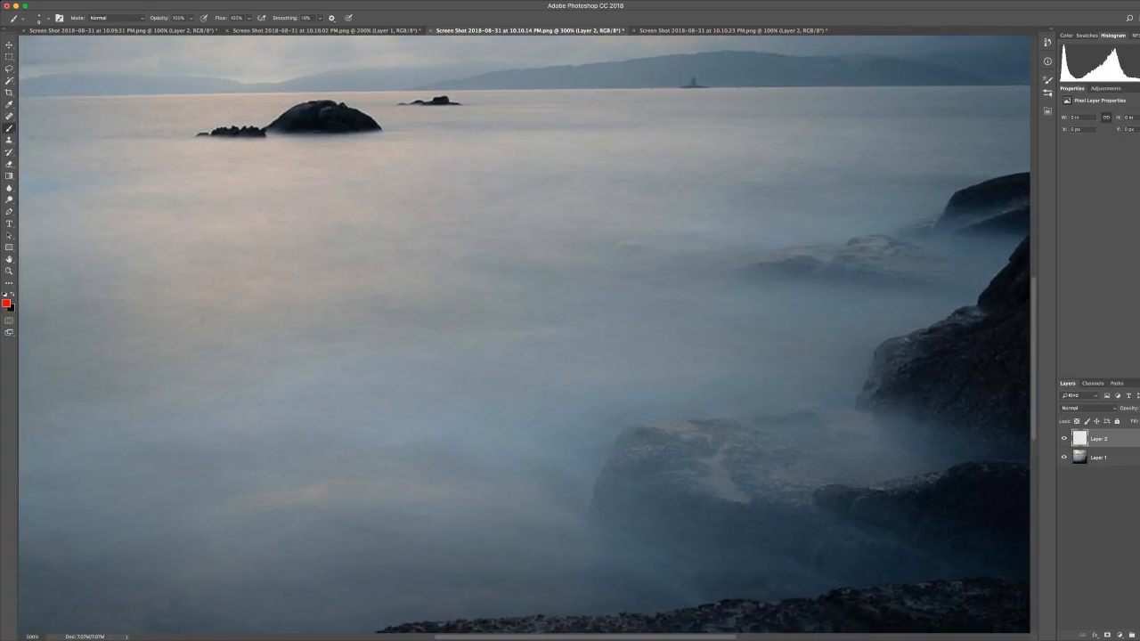
scroll(525, 334, down, 10)
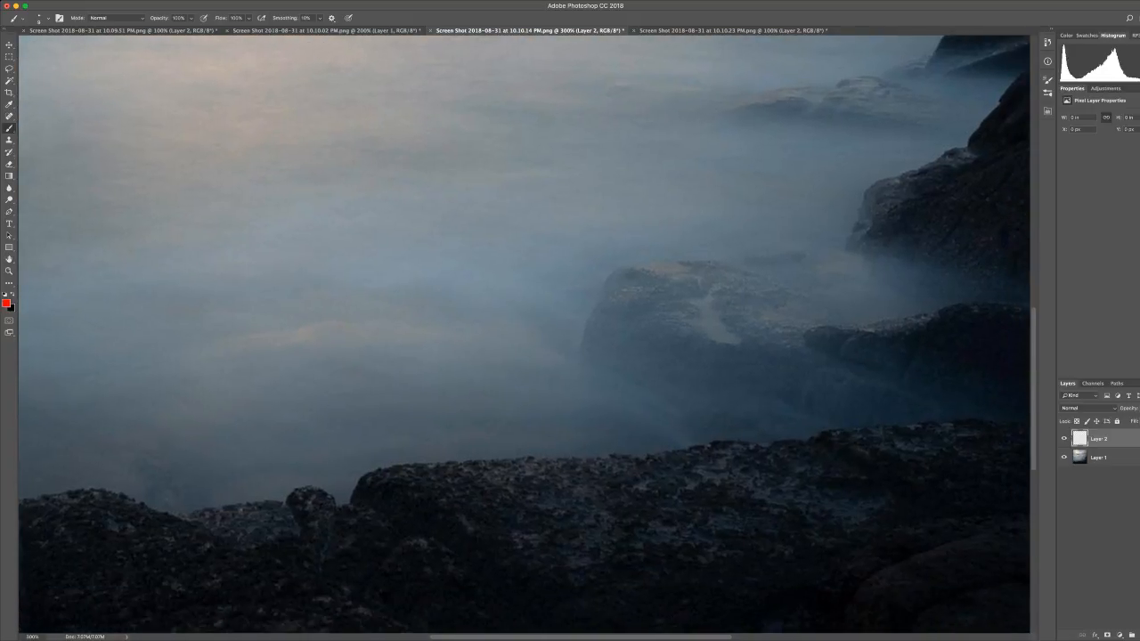
key(super+minus)
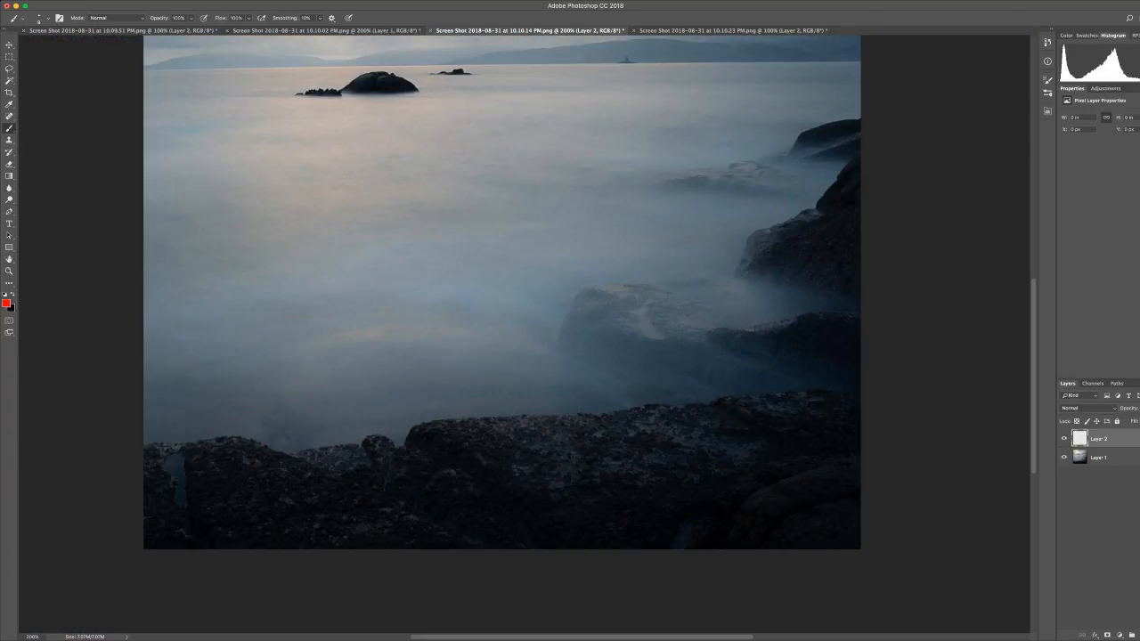
key(super+0)
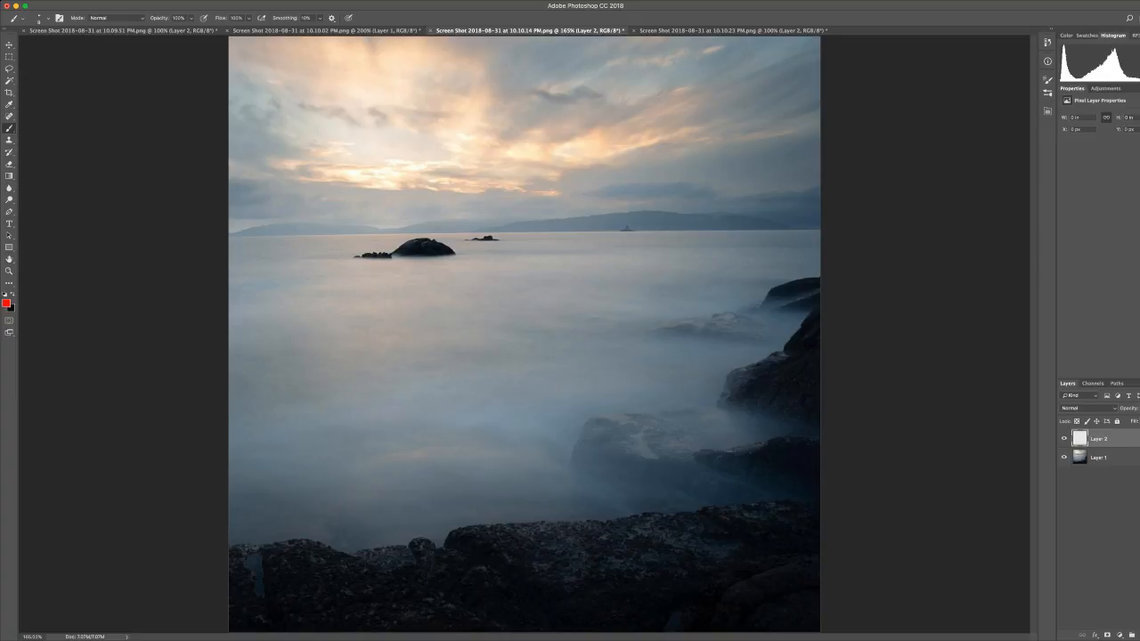
key(v)
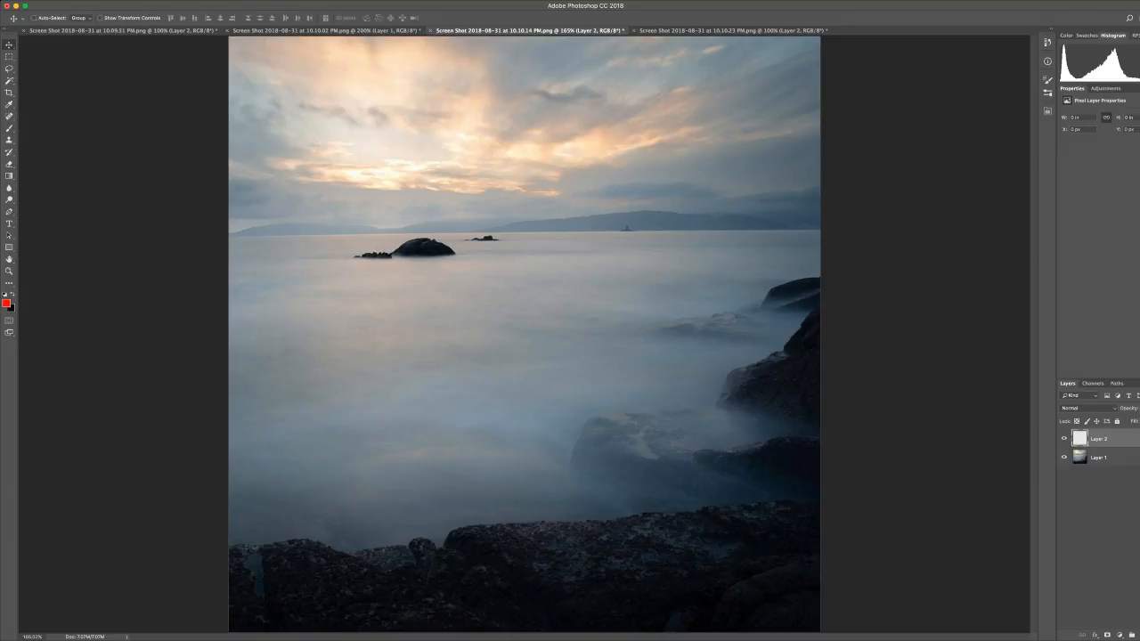
key(b)
mouse_move(484, 566)
mouse_down()
mouse_move(584, 538)
mouse_move(795, 562)
mouse_up()
drag(532, 570, 339, 572)
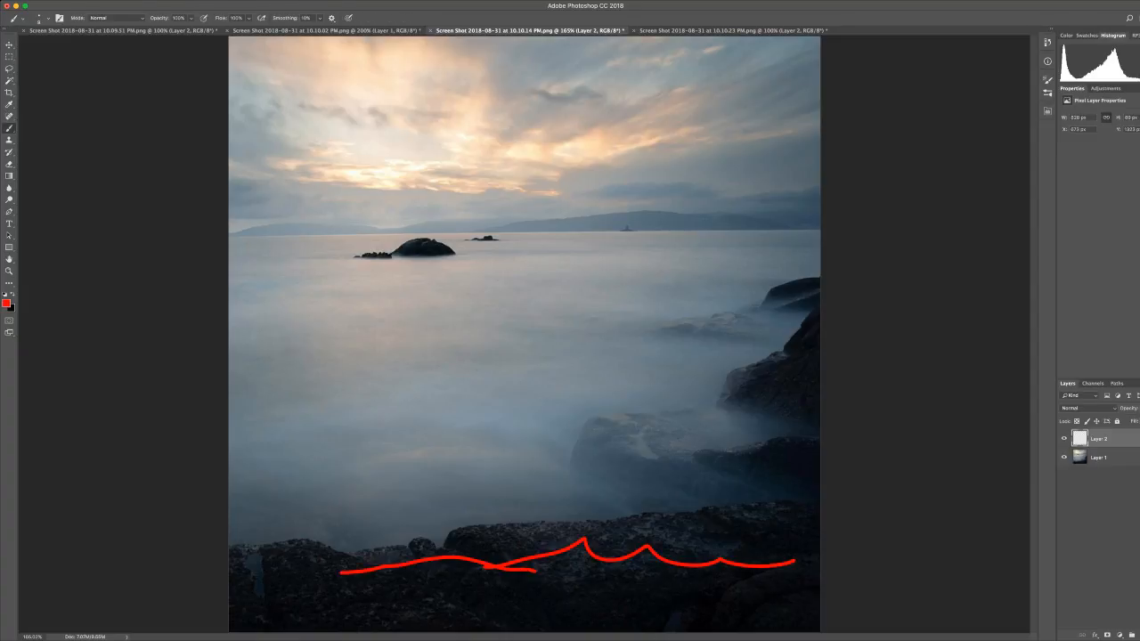
drag(799, 344, 747, 612)
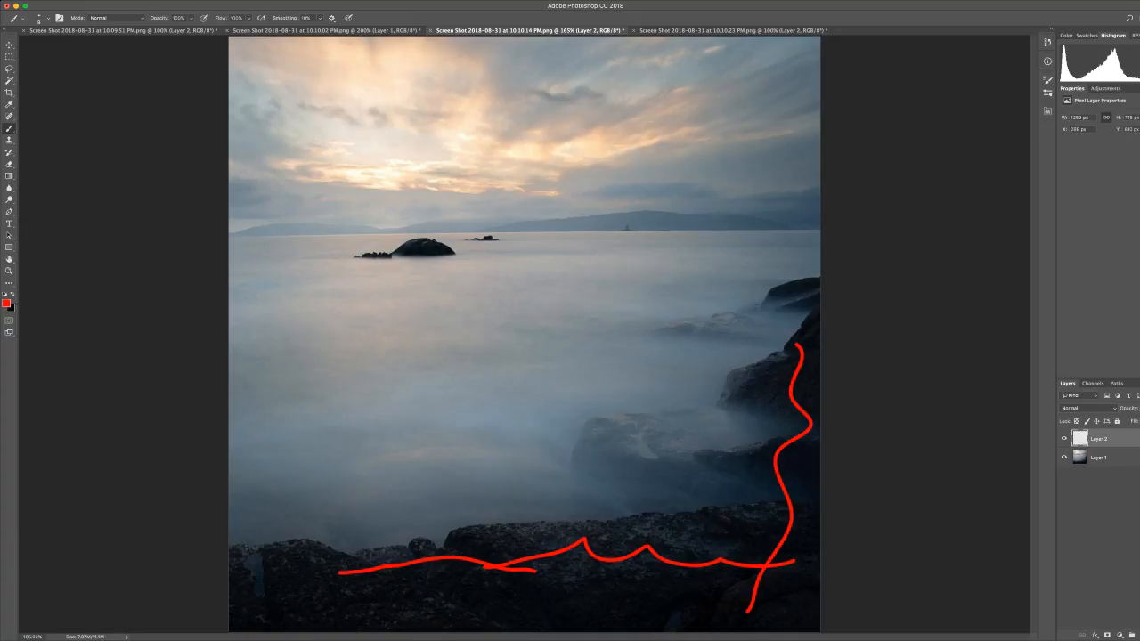
Step: Draw a red curve dividing the rocks from the open water, and a red arrow from the horizon into the sky with a slanted base line
mouse_move(258, 436)
mouse_down()
mouse_move(613, 358)
mouse_move(820, 132)
mouse_up()
mouse_move(567, 230)
mouse_down()
mouse_move(542, 138)
mouse_move(589, 156)
mouse_up()
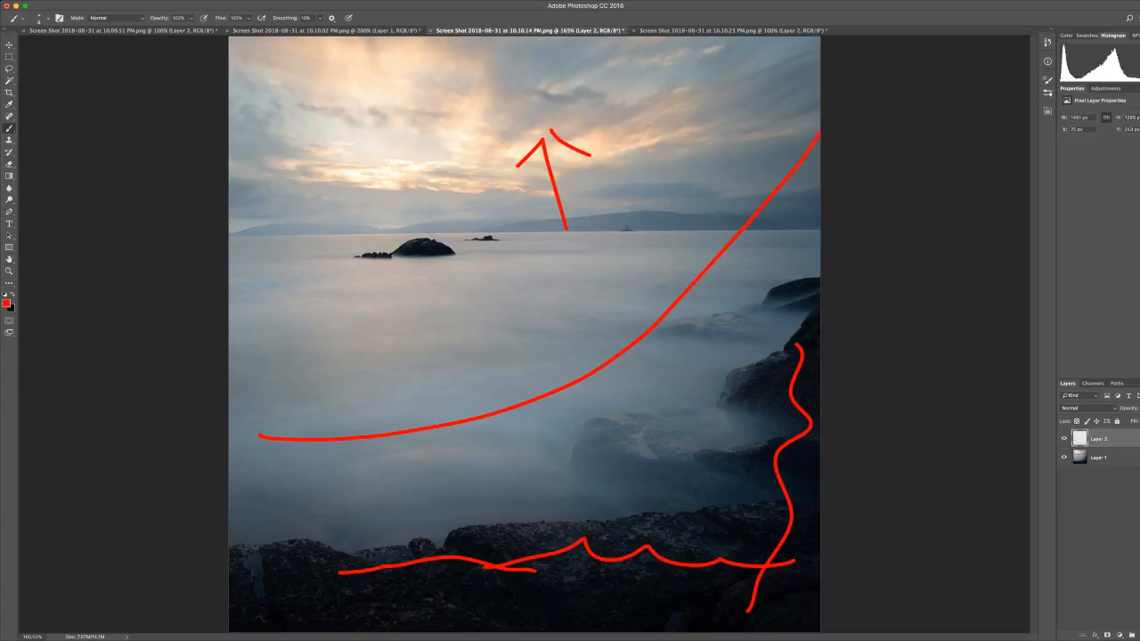
key(super+z)
drag(543, 136, 570, 161)
drag(513, 250, 617, 215)
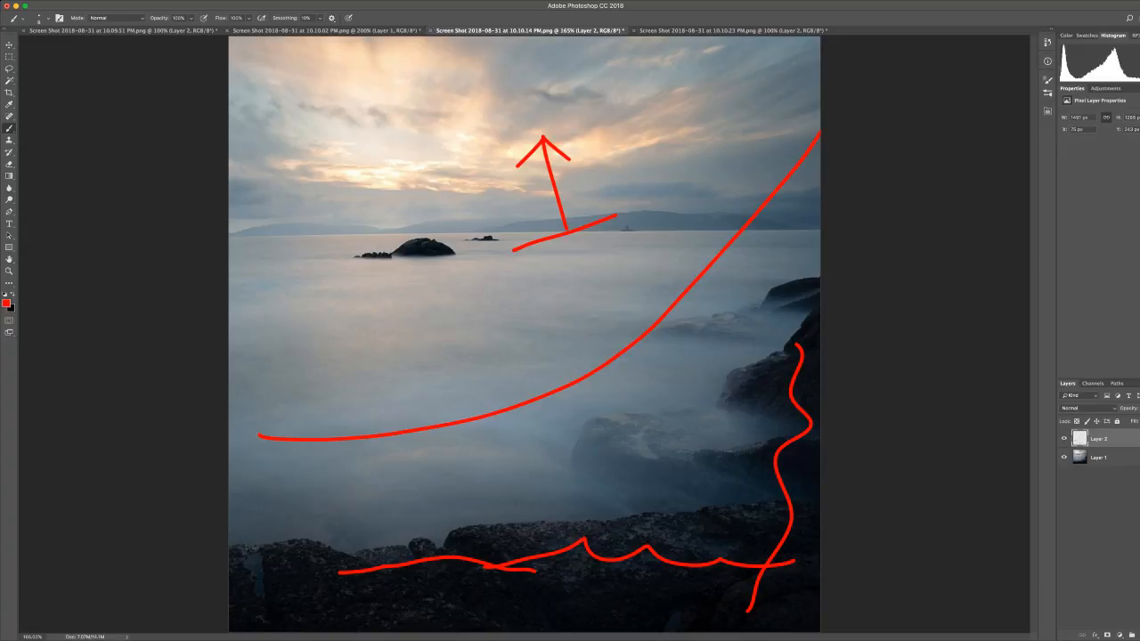
Step: Undo all the red strokes on the seascape image
key(super+alt+z)
key(super+alt+z)
key(super+alt+z)
key(super+alt+z)
key(super+alt+z)
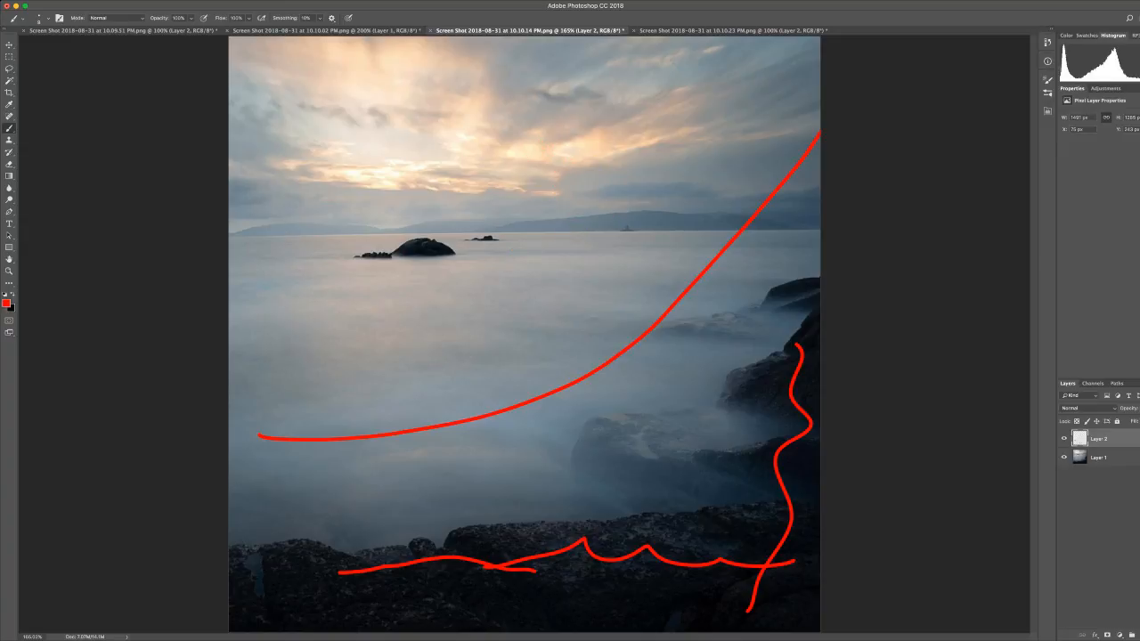
key(super+alt+z)
key(super+alt+z)
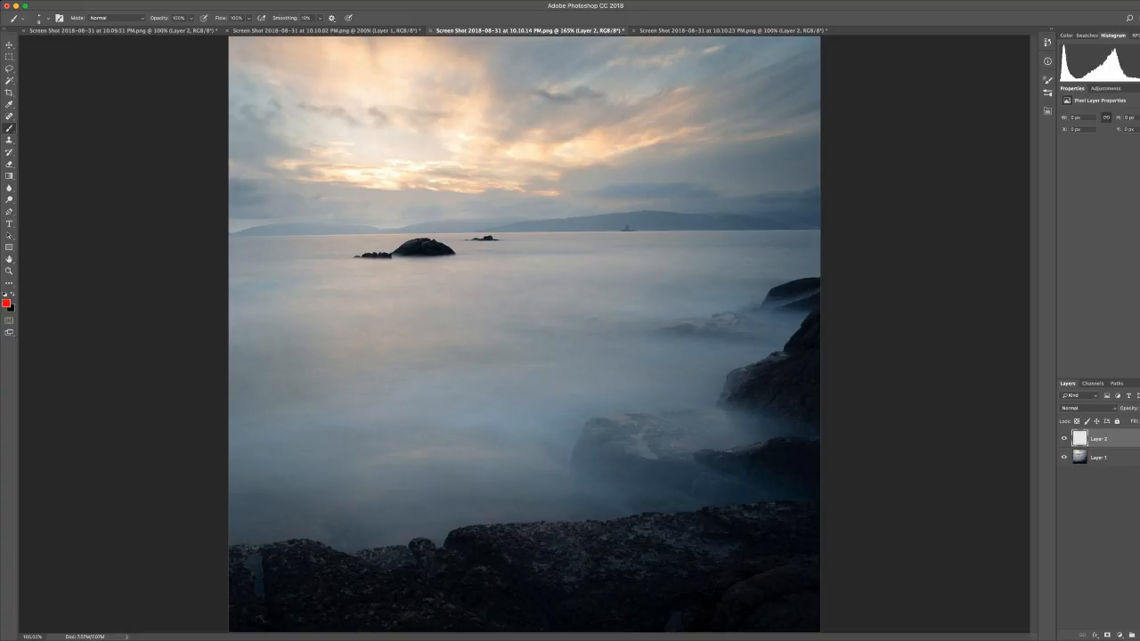
Step: Duplicate Layer 1 and load the composite RGB channel's bright areas as a selection on the copy
click(1105, 458)
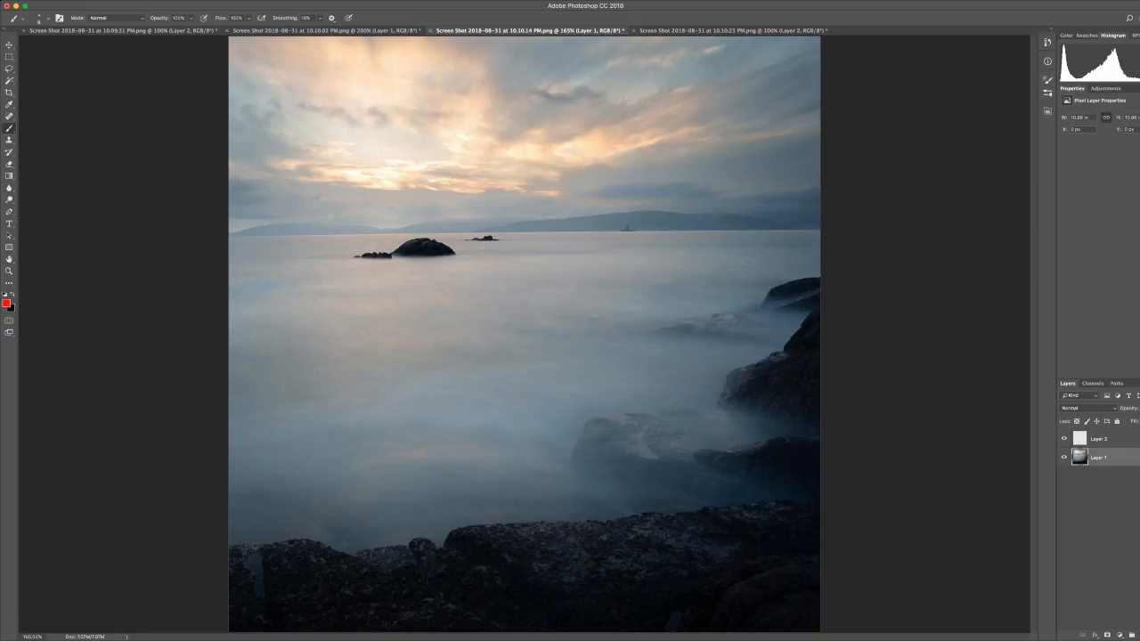
key(super+j)
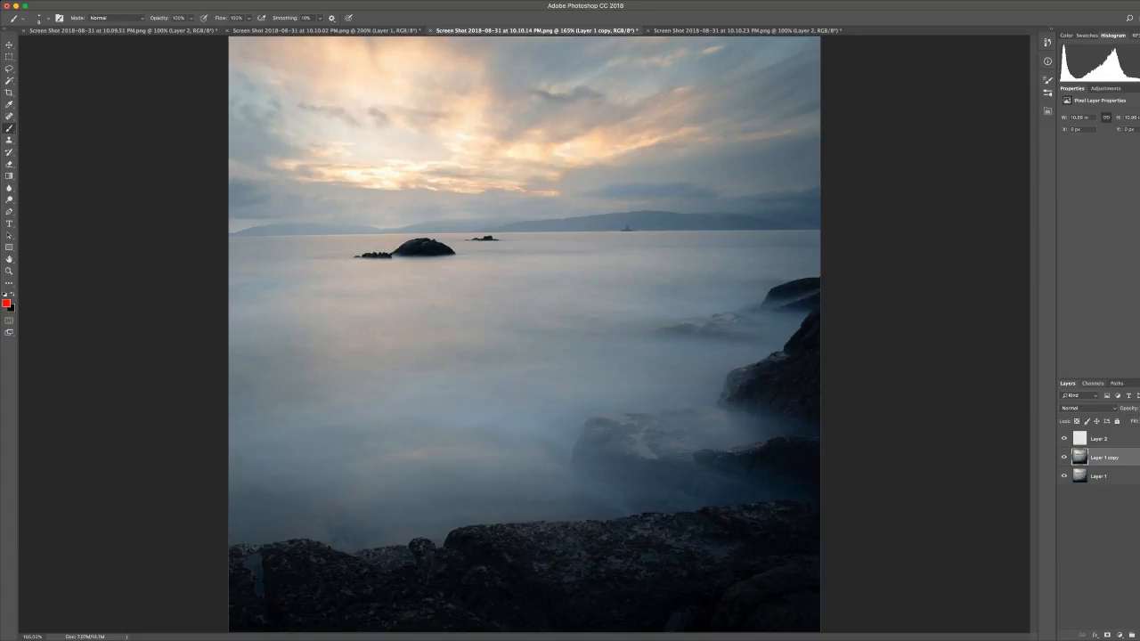
click(1093, 383)
super+click(1076, 398)
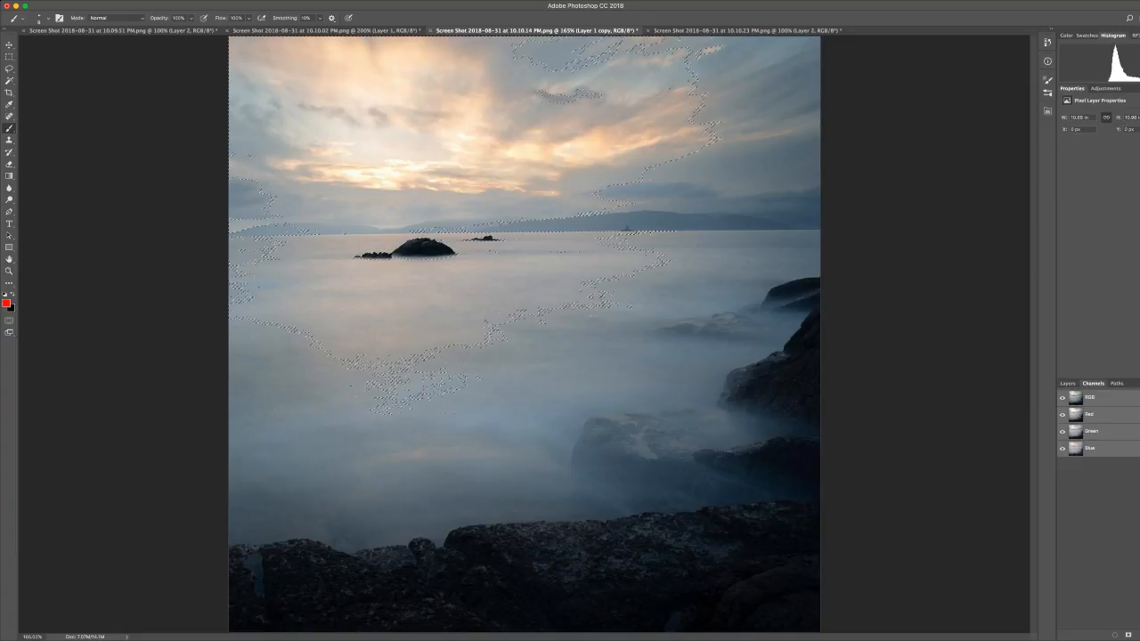
click(1068, 383)
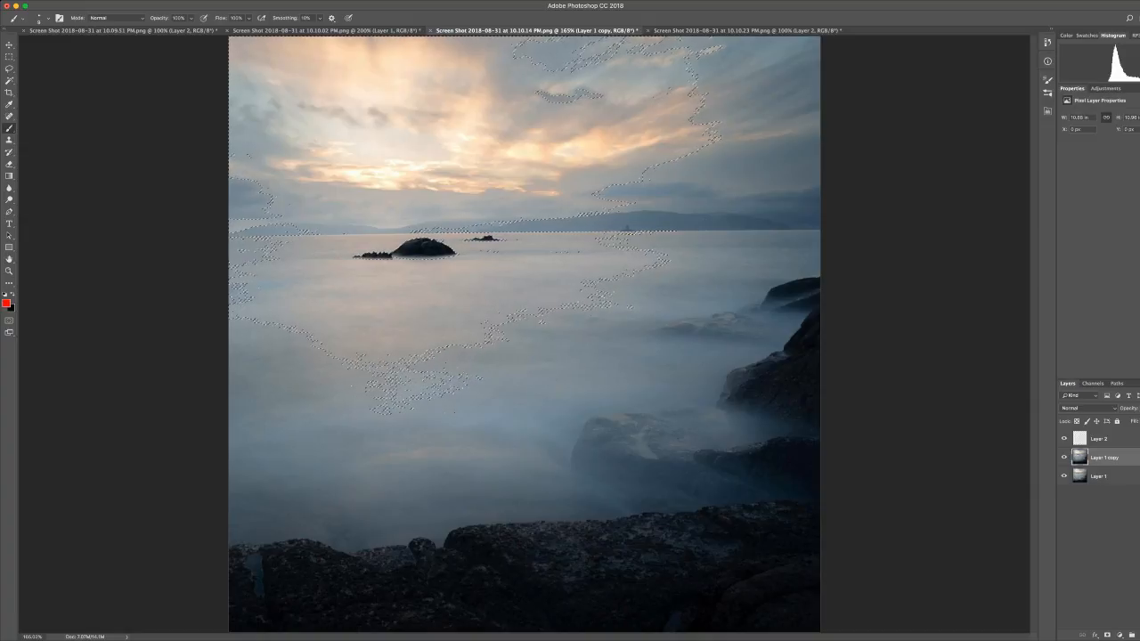
Step: Add a Curves adjustment masked by the selection, pull its RGB curve down to darken the highlights, and compare the image with and without it
click(1106, 88)
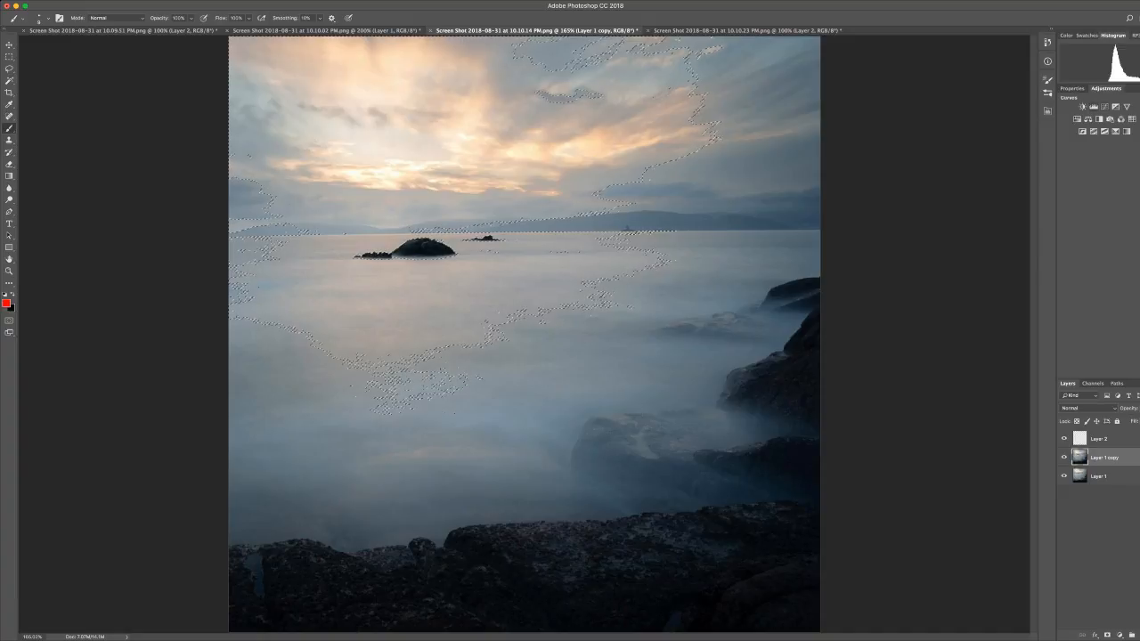
click(1105, 106)
drag(1126, 162, 1139, 167)
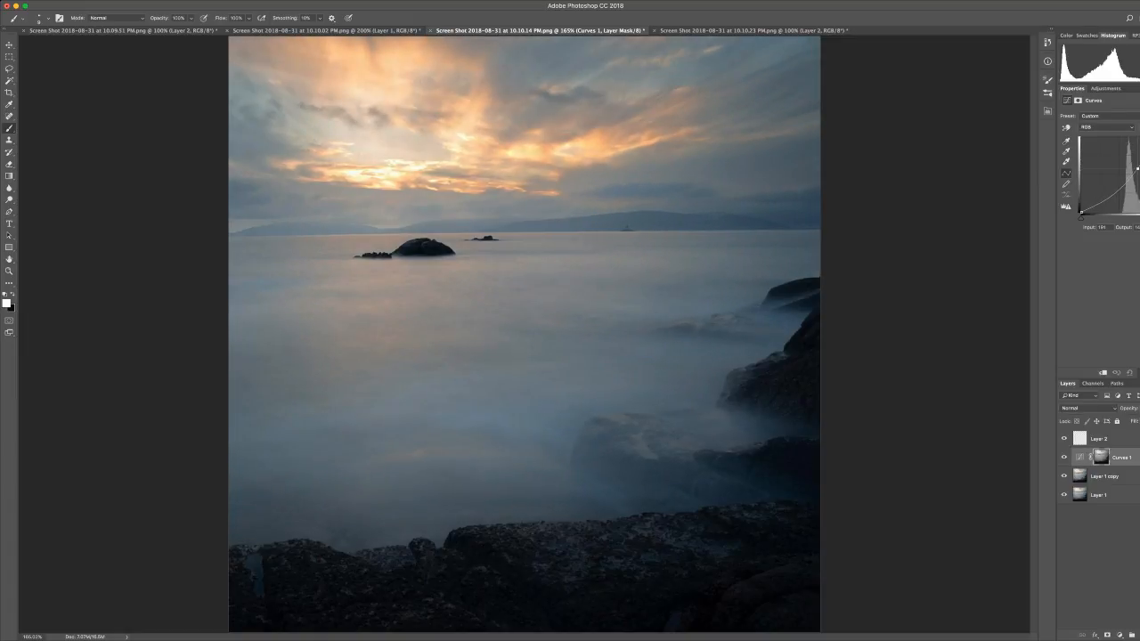
drag(1138, 167, 1139, 166)
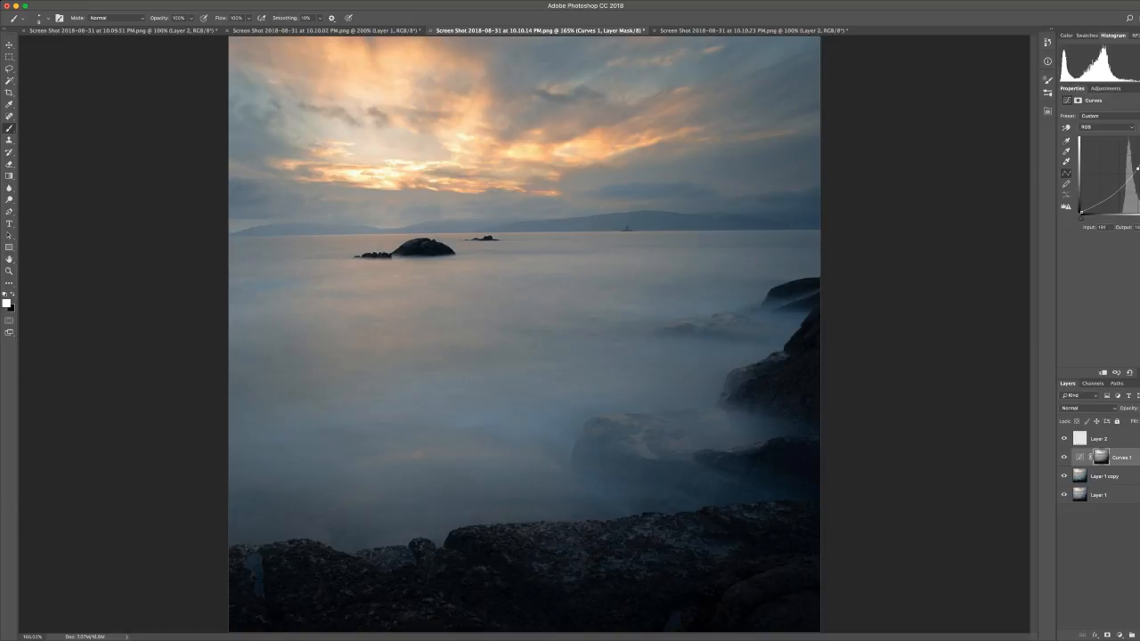
click(1065, 458)
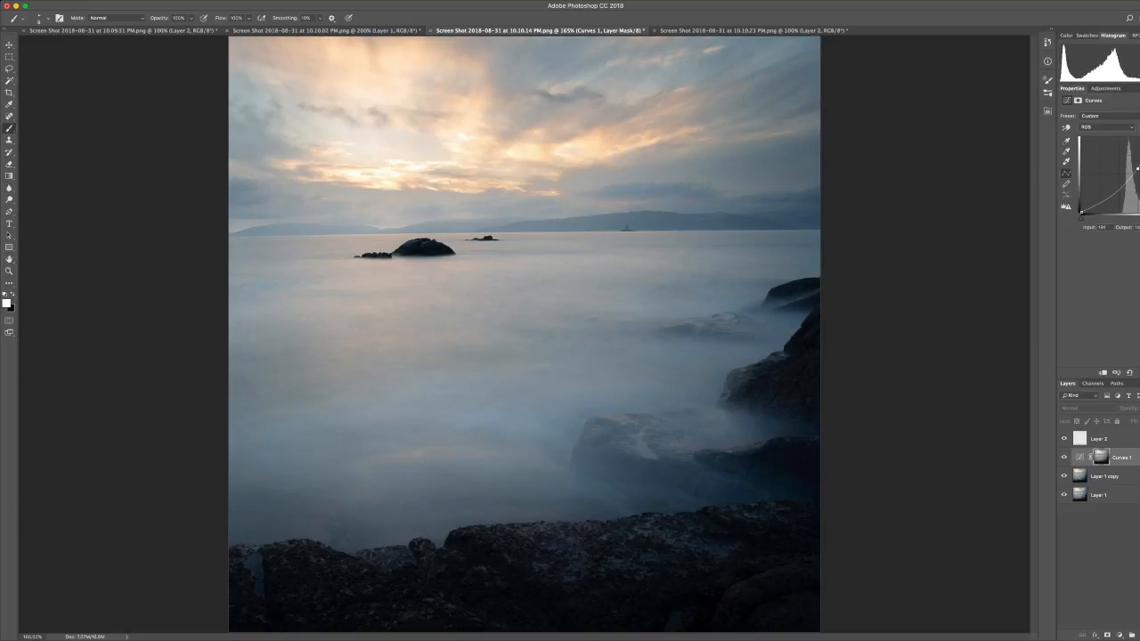
click(1065, 458)
click(1064, 458)
click(1065, 458)
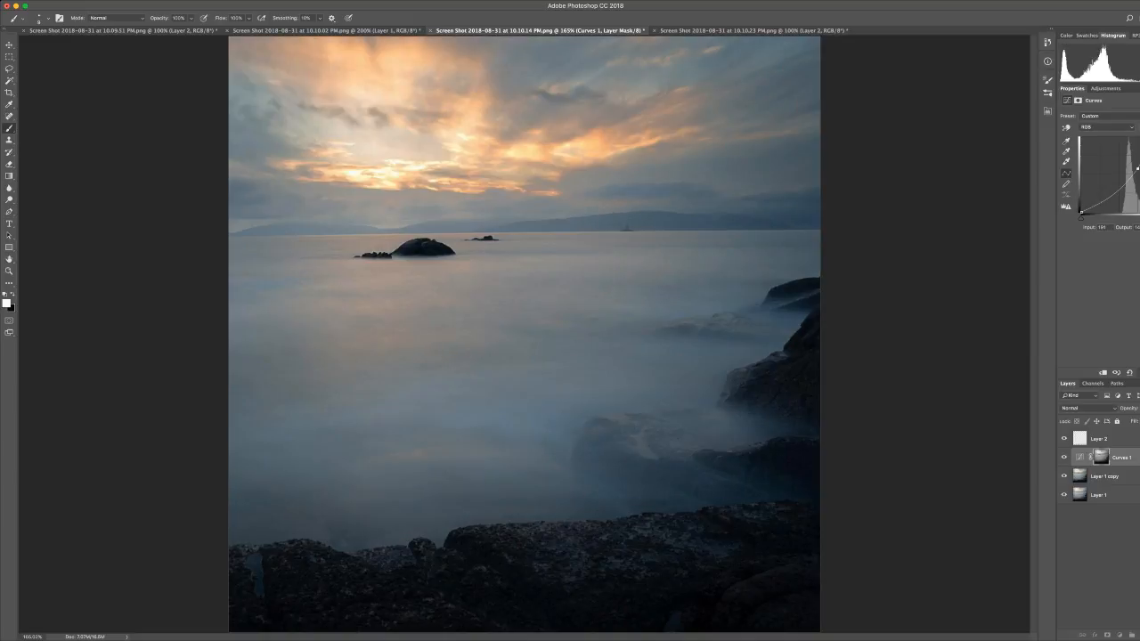
Step: Target the Curves 1 mask, enlarge the soft brush with black as foreground, and try a full-opacity stroke over the water below the islets
click(1102, 457)
mouse_move(543, 341)
mouse_down()
mouse_move(564, 349)
mouse_move(566, 301)
mouse_up()
ctrl+alt+click(564, 351)
key(x)
mouse_move(450, 297)
mouse_down()
mouse_move(303, 305)
mouse_move(307, 325)
mouse_up()
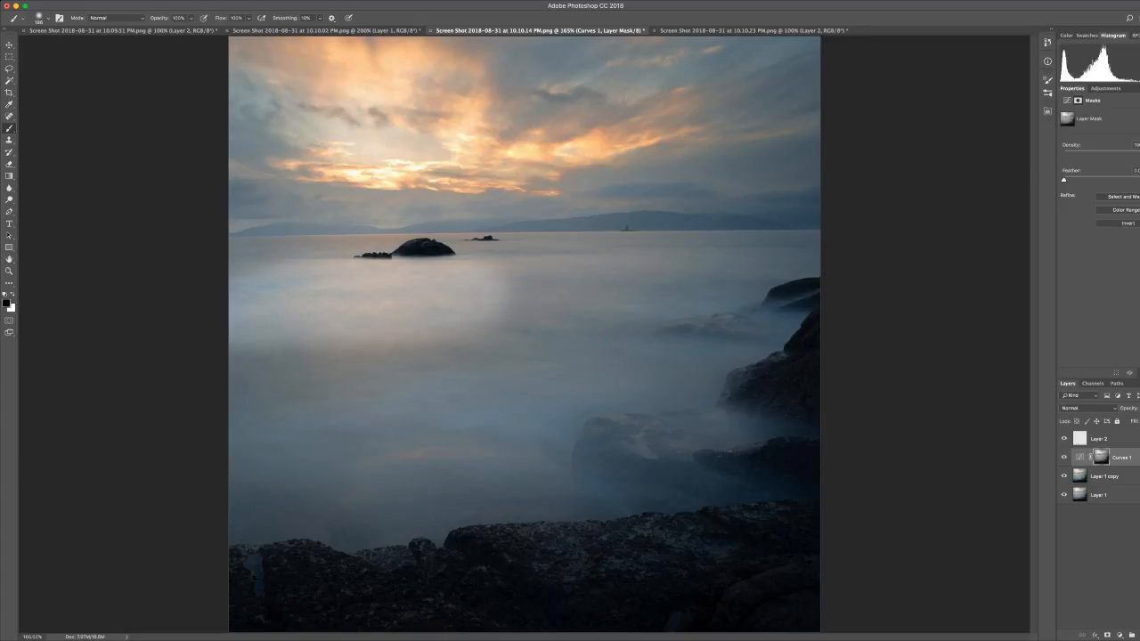
key(ctrl+z)
Step: Paint black on the Curves 1 mask over the water at a reduced brush opacity, and compare the image with the adjustment hidden and shown
key(8)
key(3)
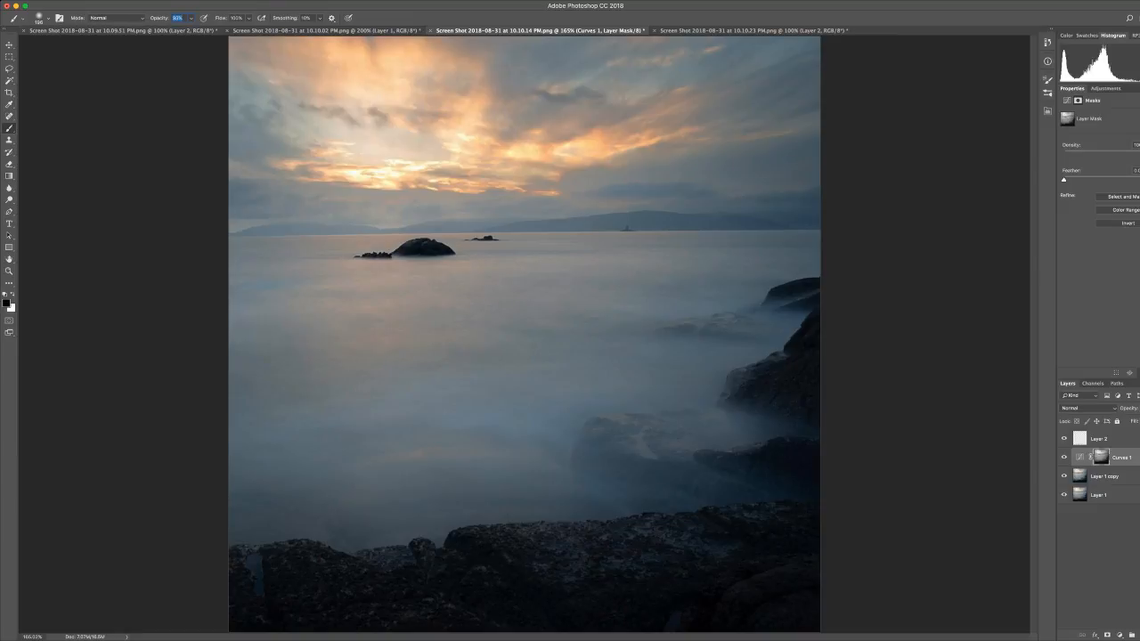
drag(249, 292, 343, 307)
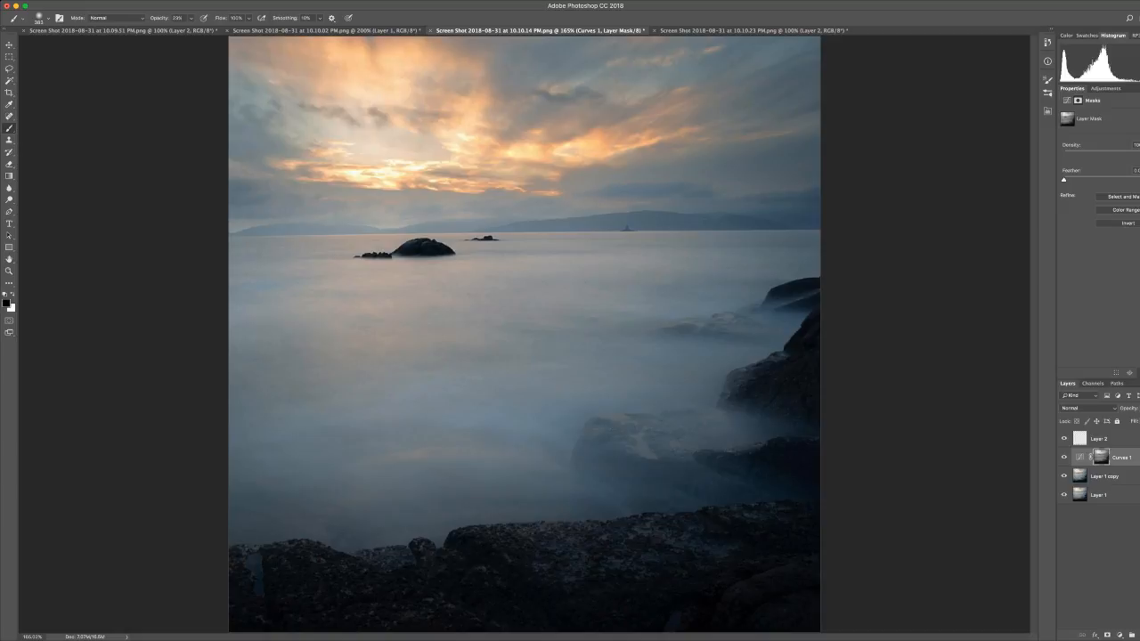
key(v)
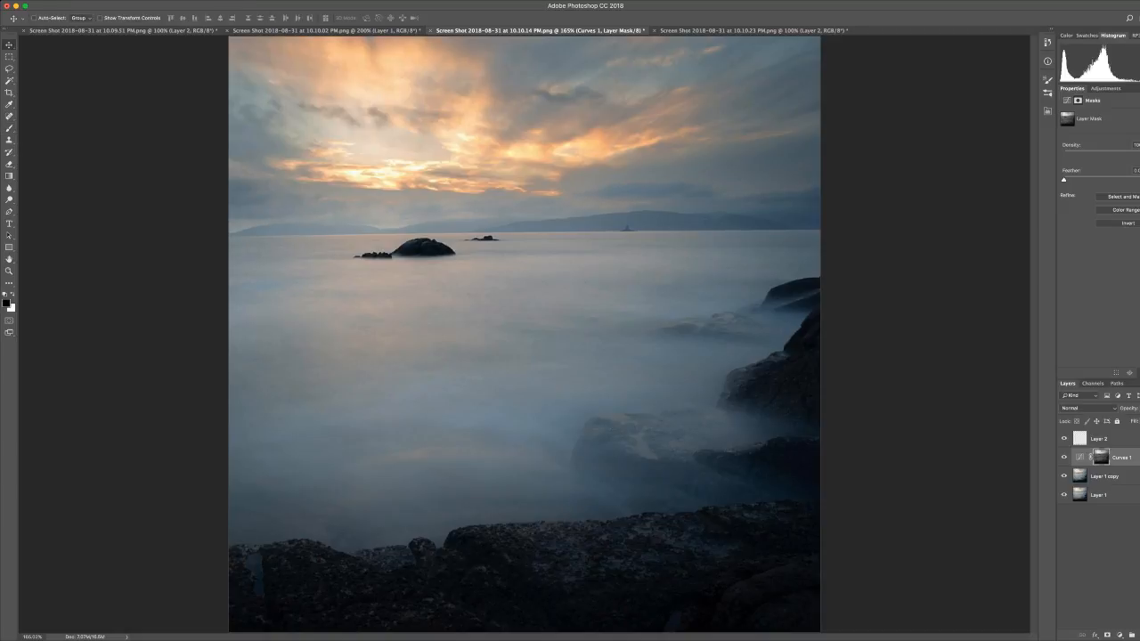
click(1063, 457)
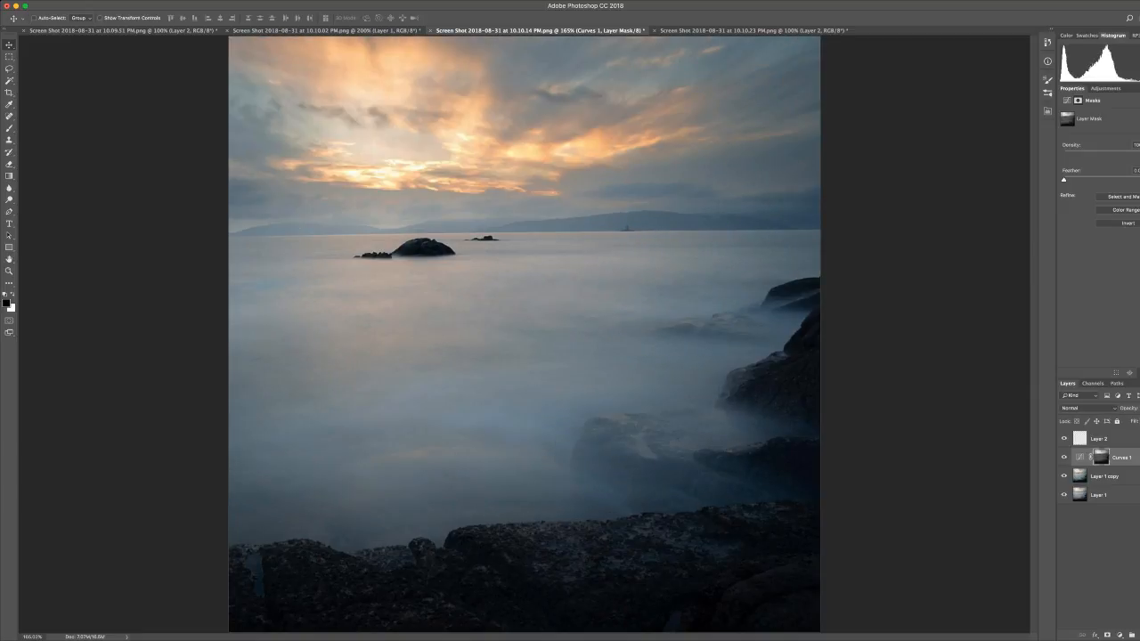
click(1063, 458)
click(1063, 458)
Step: Add a Brightness/Contrast adjustment with increased contrast and a Vibrance adjustment with slightly increased vibrance above Curves 1
click(1106, 89)
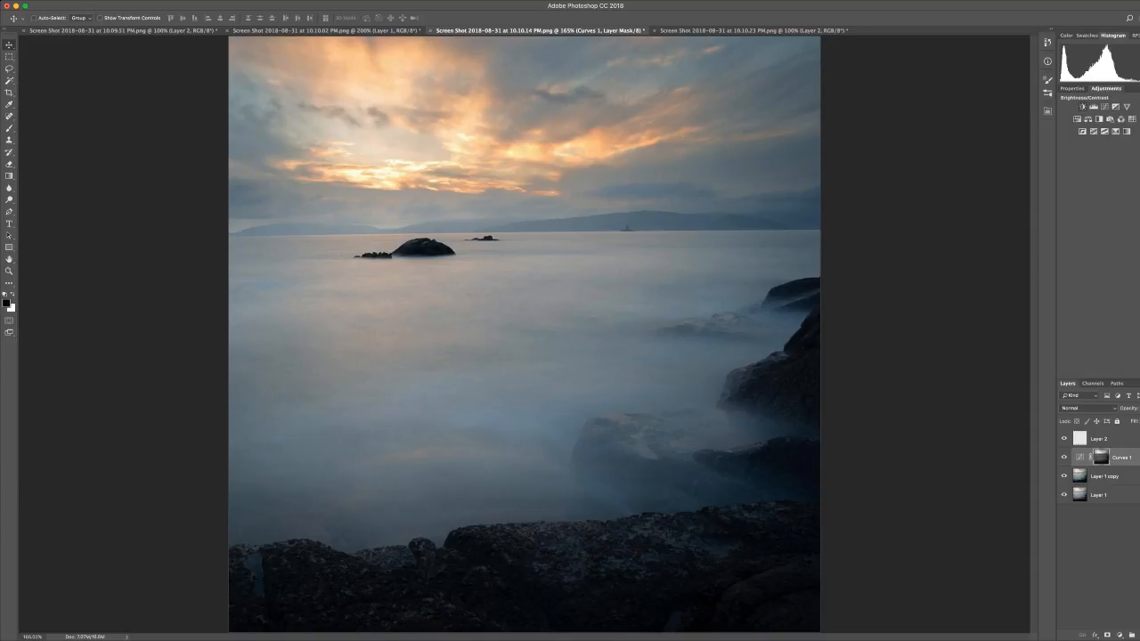
click(1083, 107)
drag(1112, 156, 1125, 155)
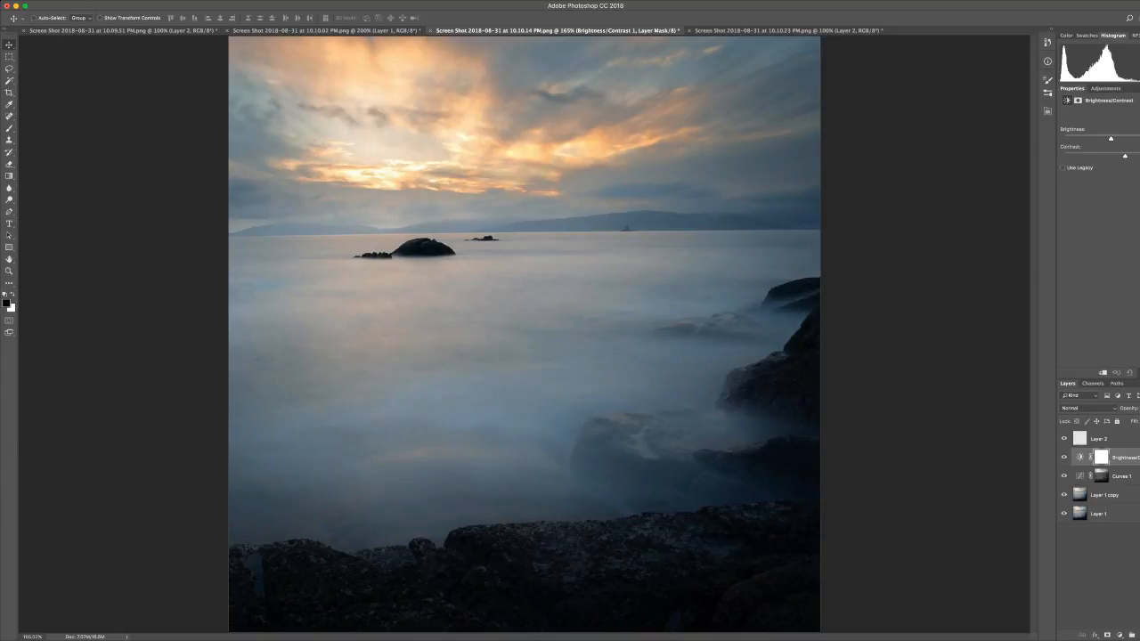
click(1105, 88)
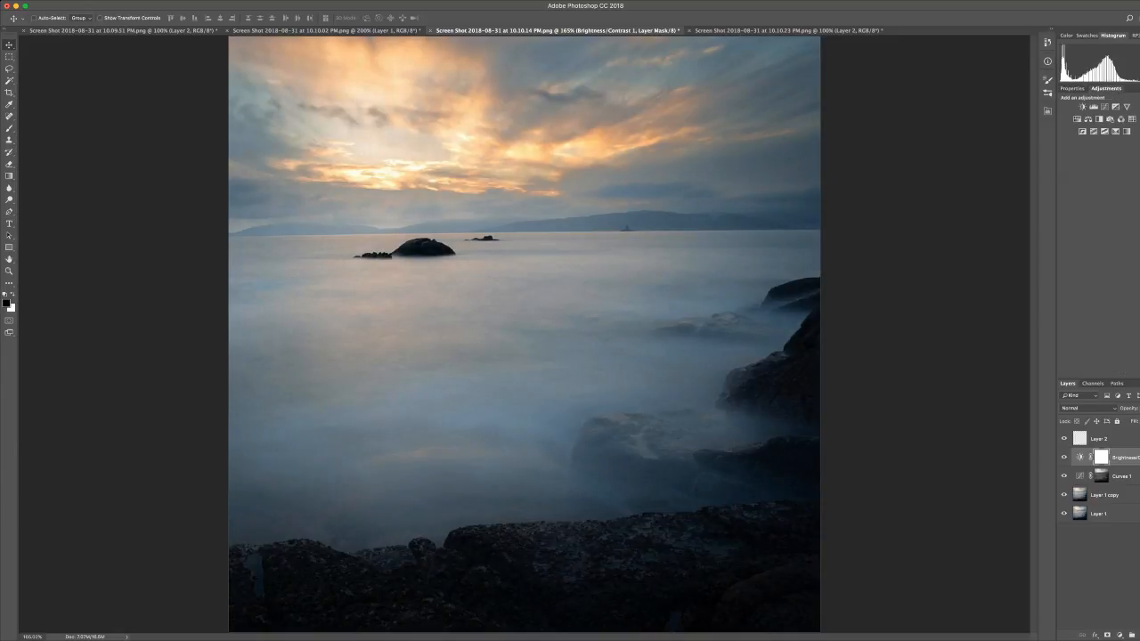
click(1127, 107)
drag(1111, 124, 1121, 125)
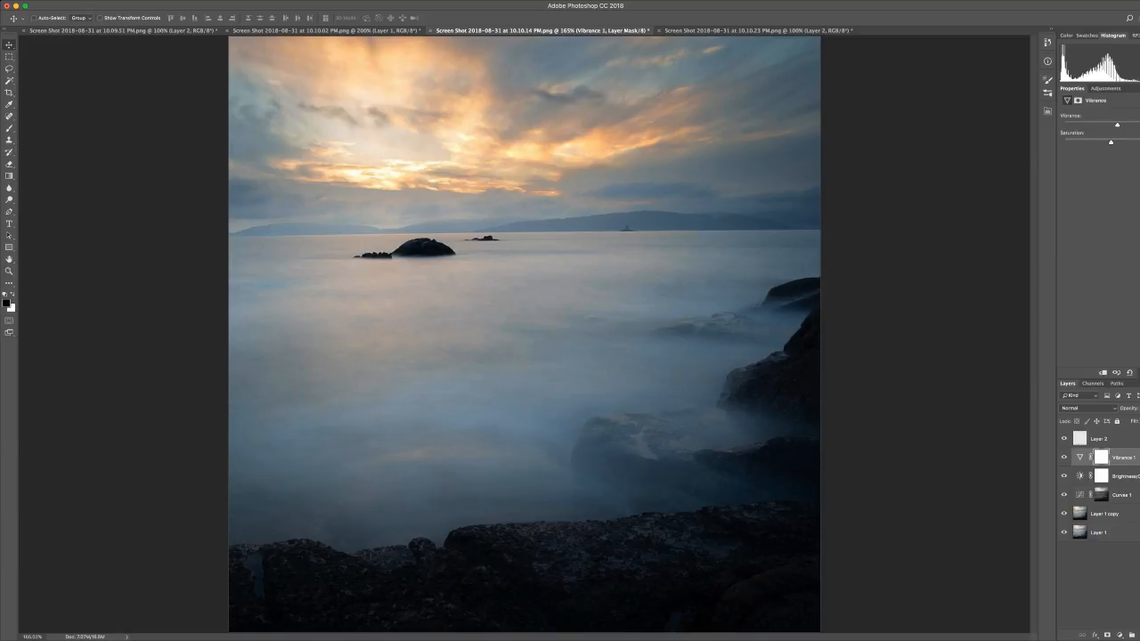
Step: Group the Vibrance, Brightness/Contrast and Curves adjustments, and compare the seascape with the group hidden and shown
shift+click(1123, 495)
key(super+g)
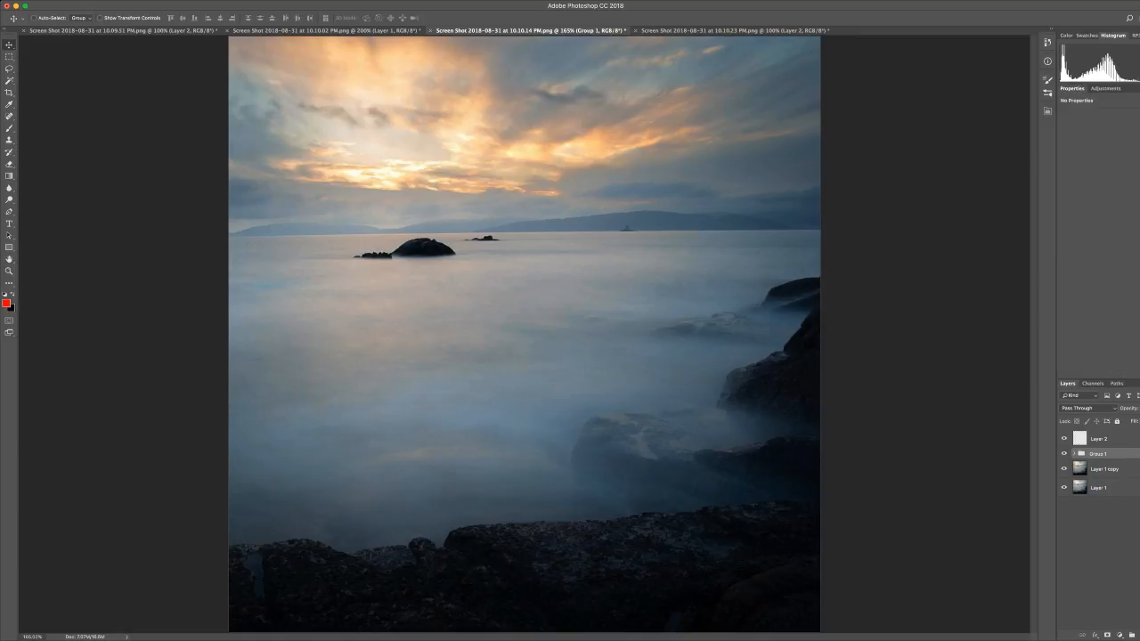
click(1064, 455)
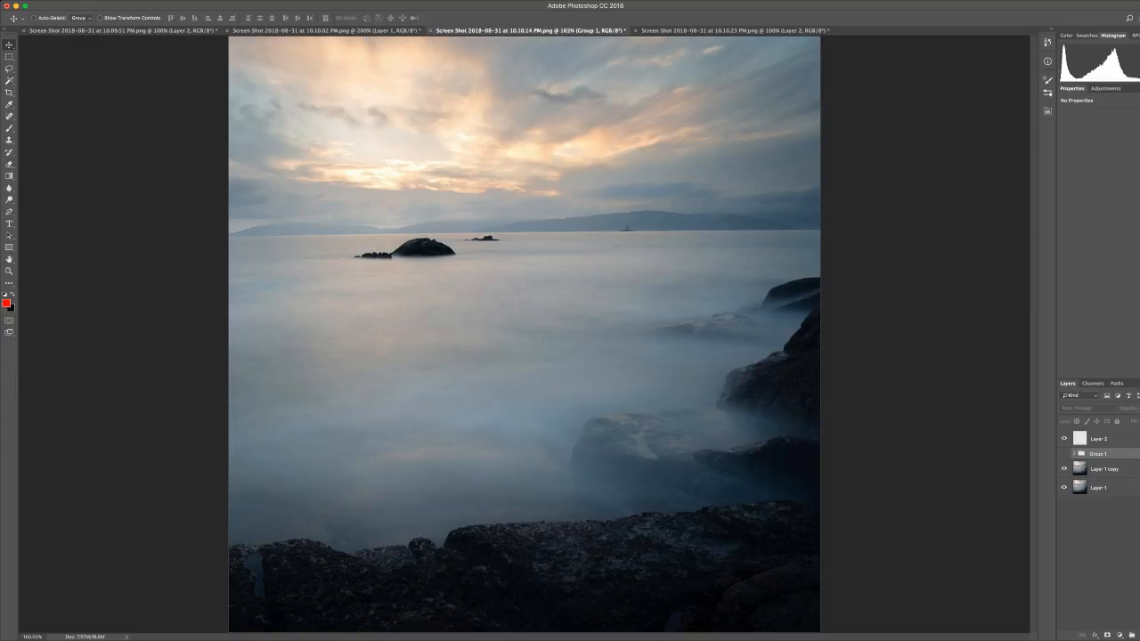
click(1063, 454)
click(1063, 455)
click(1063, 455)
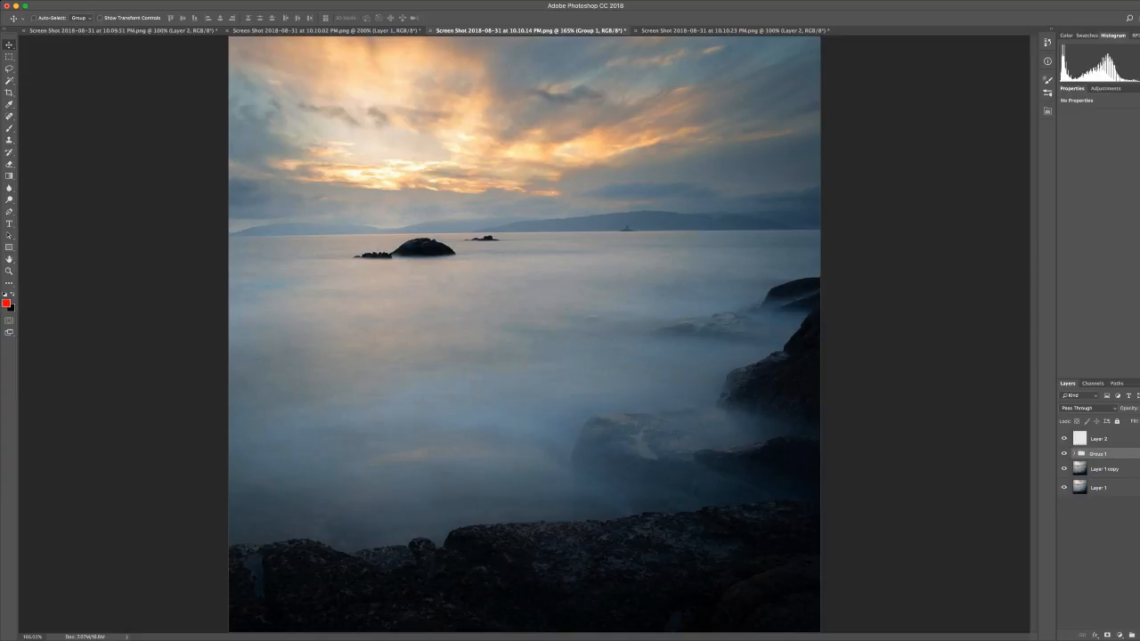
Step: On Layer 2, use a much smaller red brush at 100% opacity to mark the bases of the two islets
click(1105, 439)
key(b)
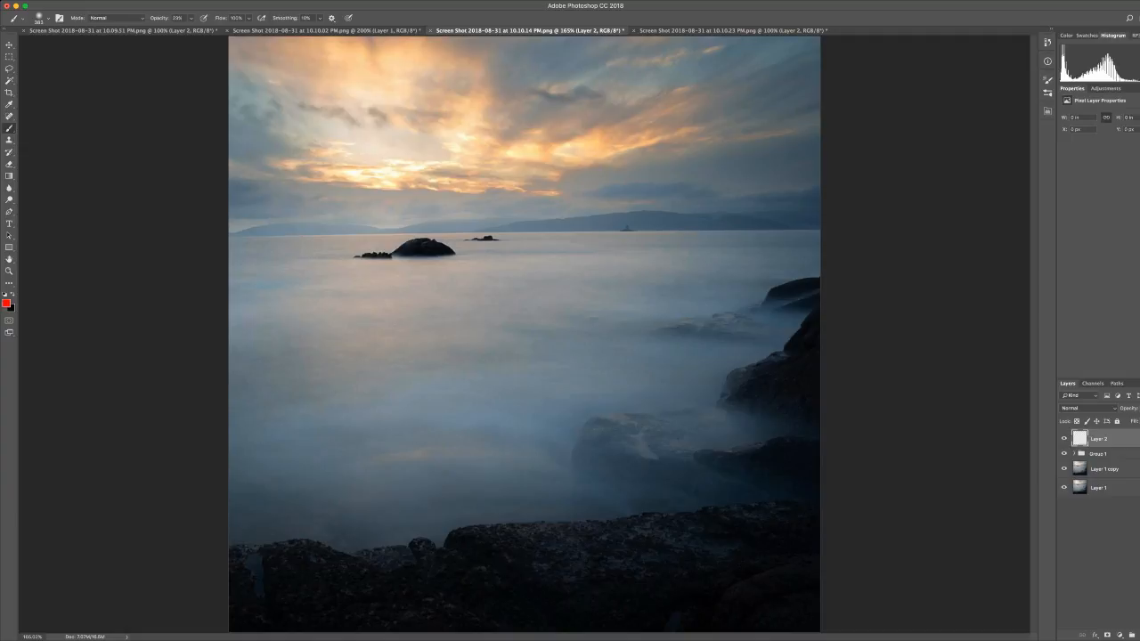
key(0)
drag(395, 247, 314, 247)
drag(408, 254, 451, 255)
click(490, 242)
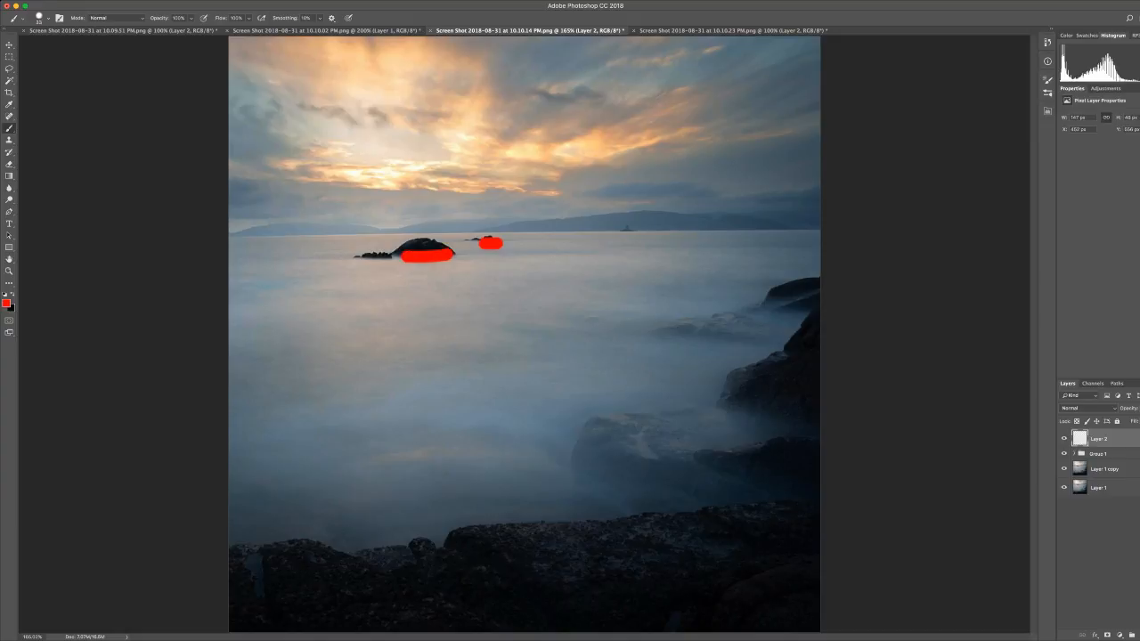
Step: Circle in red the small structure on the horizon and the two mist-covered rock areas near the shore
mouse_move(618, 240)
mouse_down()
mouse_move(658, 225)
mouse_move(615, 238)
mouse_up()
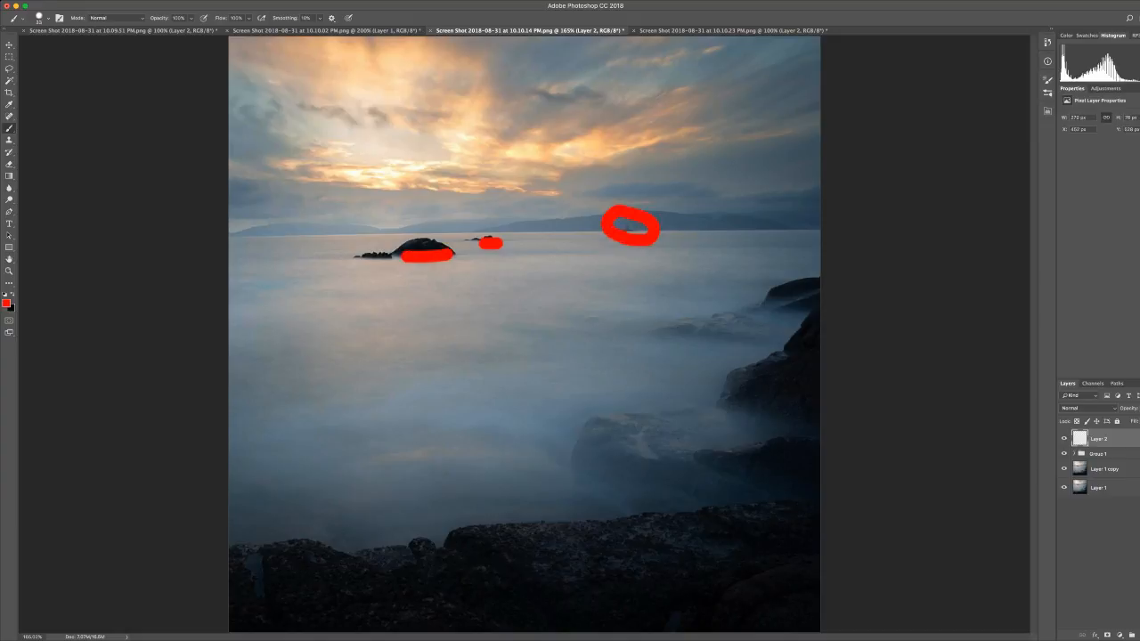
mouse_move(577, 445)
mouse_down()
mouse_move(581, 468)
mouse_move(732, 432)
mouse_move(613, 417)
mouse_up()
mouse_move(670, 358)
mouse_down()
mouse_move(718, 356)
mouse_move(661, 308)
mouse_move(670, 355)
mouse_up()
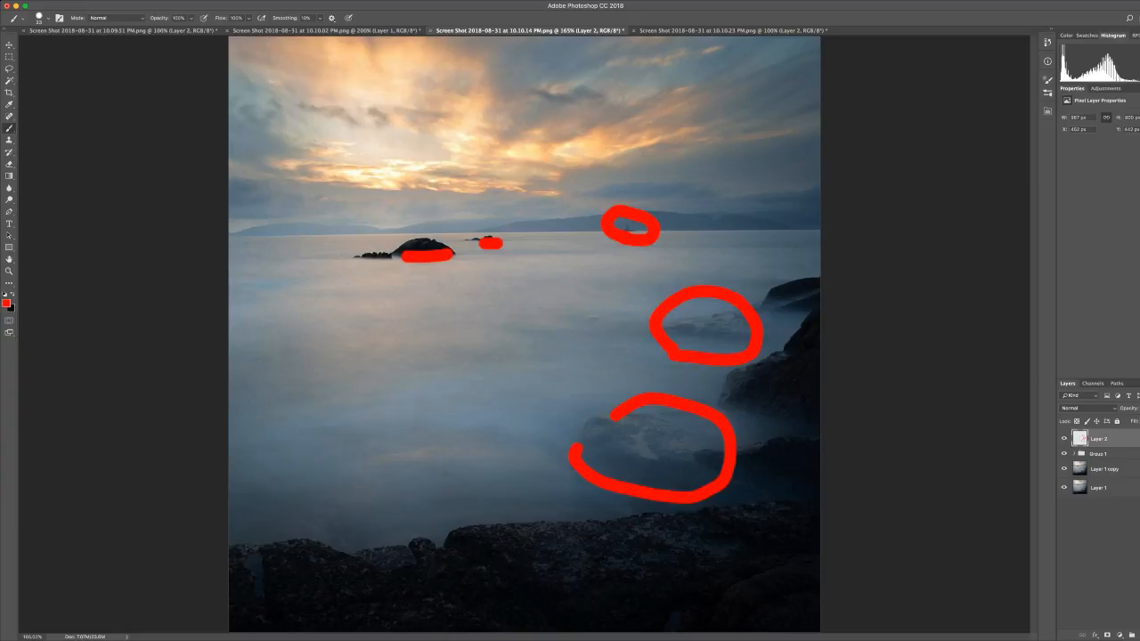
Step: Undo all the red marks on the islets, horizon and misty rocks, and reduce the brush size slightly
key(ctrl+alt+z)
key(ctrl+alt+z)
key(ctrl+alt+z)
key(ctrl+alt+z)
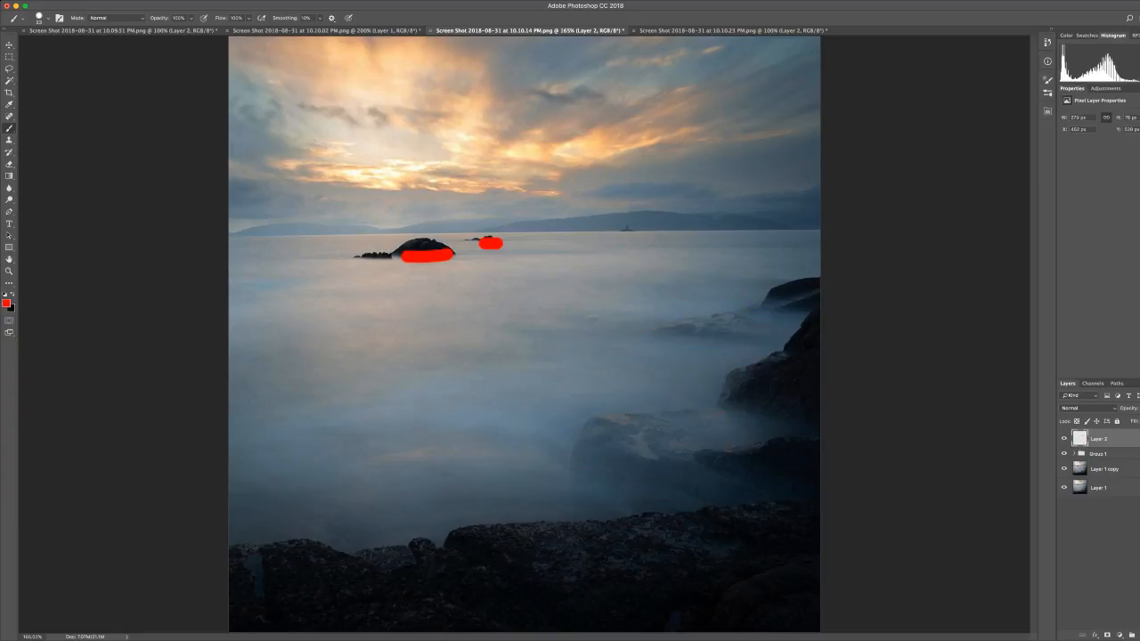
key(ctrl+alt+z)
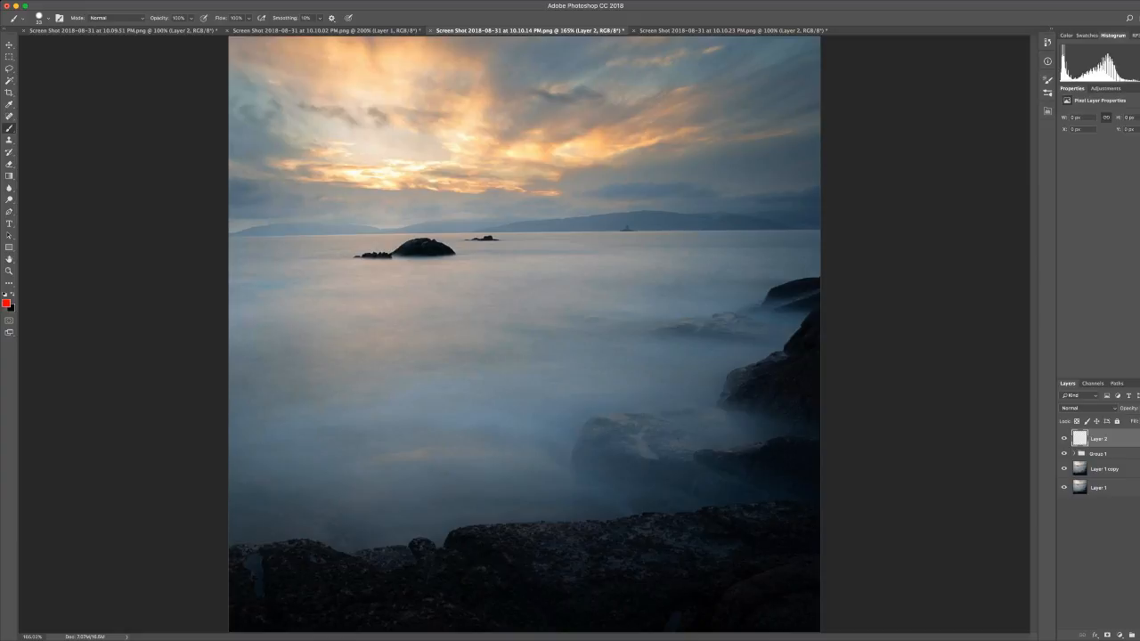
key([)
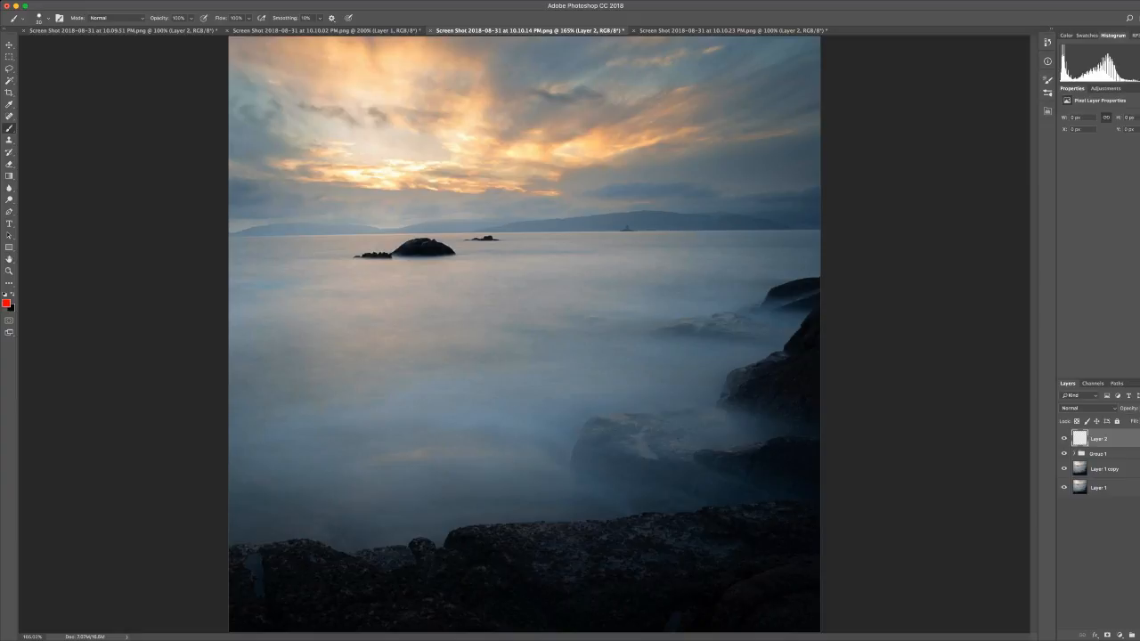